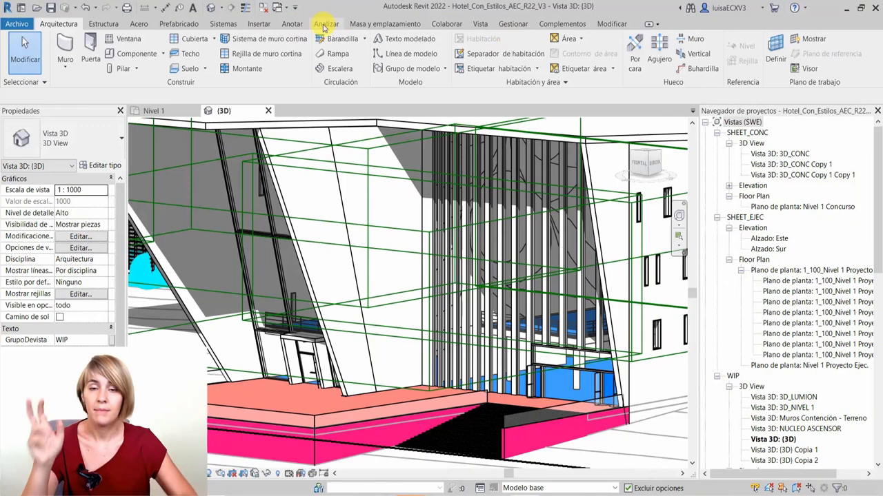
- Render the hotel 3D view at Alta quality with Sólo sol lighting and a Pocas nubes sky
{"action": "left_click", "coordinate": [480, 23]}
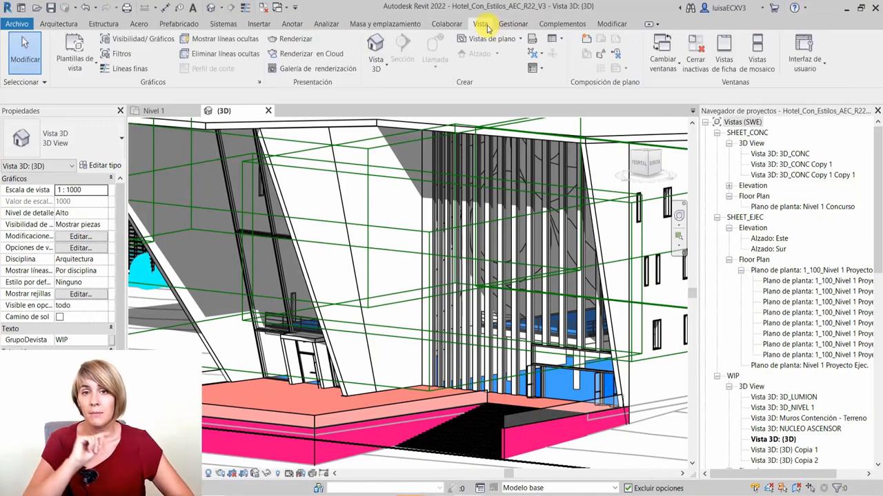
{"action": "left_click", "coordinate": [290, 38]}
{"action": "left_click", "coordinate": [293, 146]}
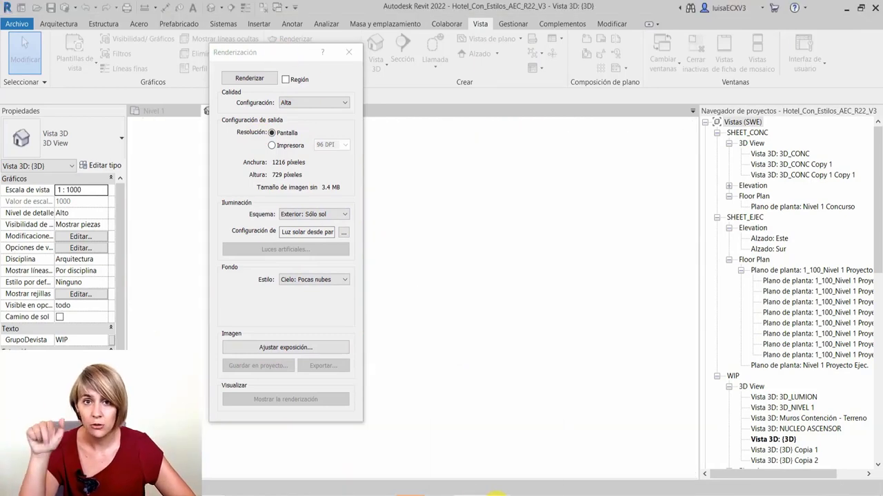
{"action": "left_click", "coordinate": [378, 285]}
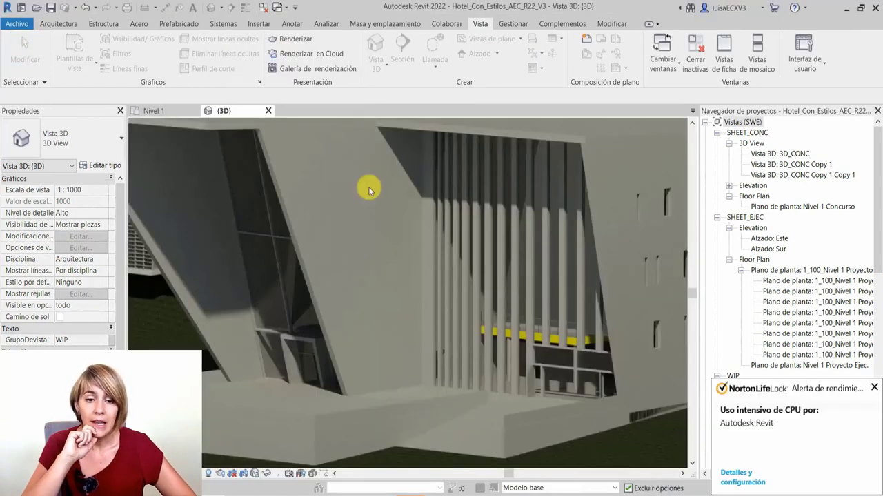
- Zoom in and out over the rendered hotel to inspect the slatted facade and glazed entrance
{"action": "scroll", "coordinate": [309, 233], "scroll_direction": "up", "scroll_amount": 3}
{"action": "scroll", "coordinate": [367, 279], "scroll_direction": "up", "scroll_amount": 3}
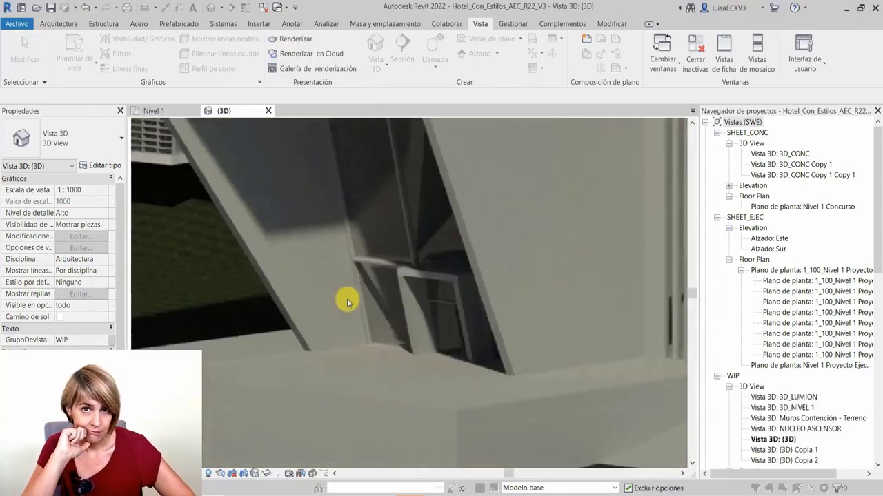
{"action": "scroll", "coordinate": [272, 282], "scroll_direction": "up", "scroll_amount": 3}
{"action": "scroll", "coordinate": [453, 234], "scroll_direction": "down", "scroll_amount": 5}
{"action": "scroll", "coordinate": [519, 230], "scroll_direction": "up", "scroll_amount": 3}
{"action": "scroll", "coordinate": [520, 230], "scroll_direction": "down", "scroll_amount": 3}
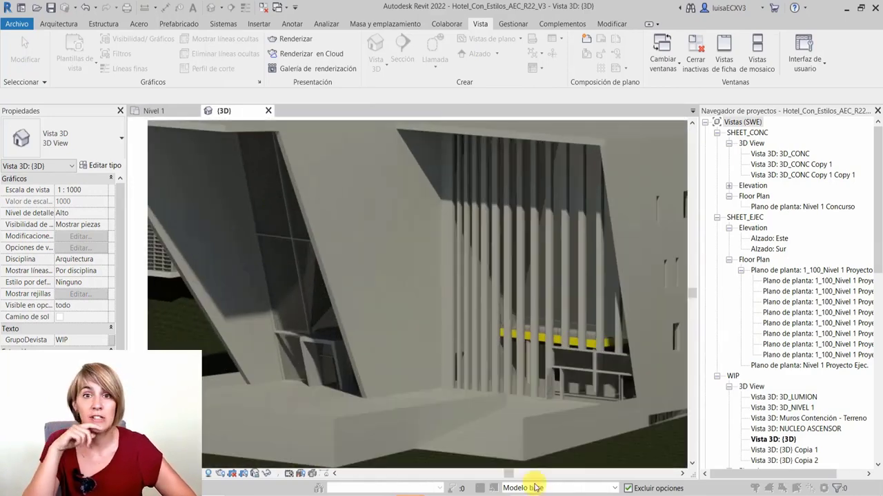
{"action": "scroll", "coordinate": [367, 207], "scroll_direction": "down", "scroll_amount": 3}
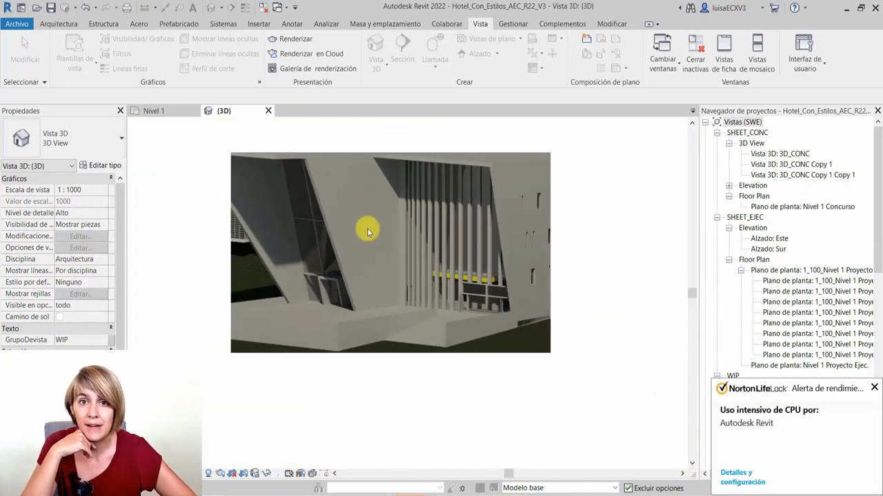
{"action": "scroll", "coordinate": [303, 234], "scroll_direction": "up", "scroll_amount": 3}
{"action": "scroll", "coordinate": [367, 279], "scroll_direction": "up", "scroll_amount": 3}
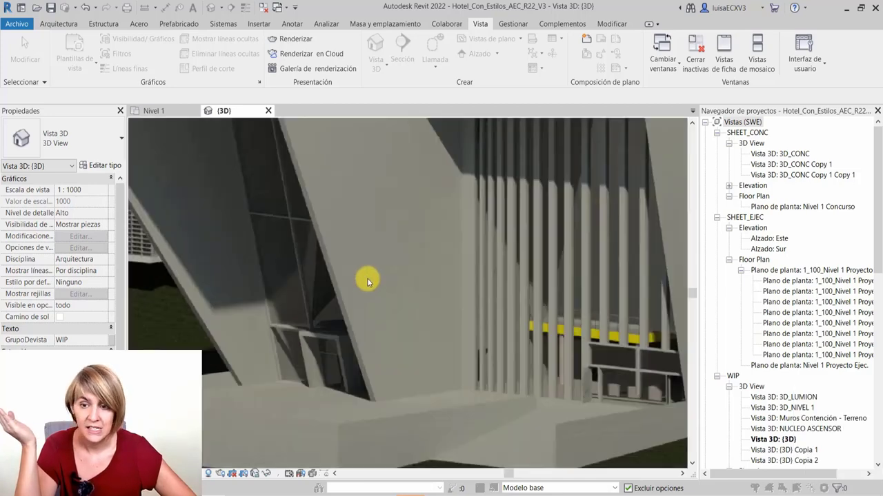
{"action": "scroll", "coordinate": [367, 279], "scroll_direction": "up", "scroll_amount": 2}
{"action": "scroll", "coordinate": [367, 279], "scroll_direction": "up", "scroll_amount": 2}
{"action": "scroll", "coordinate": [366, 278], "scroll_direction": "down", "scroll_amount": 3}
{"action": "scroll", "coordinate": [367, 278], "scroll_direction": "down", "scroll_amount": 2}
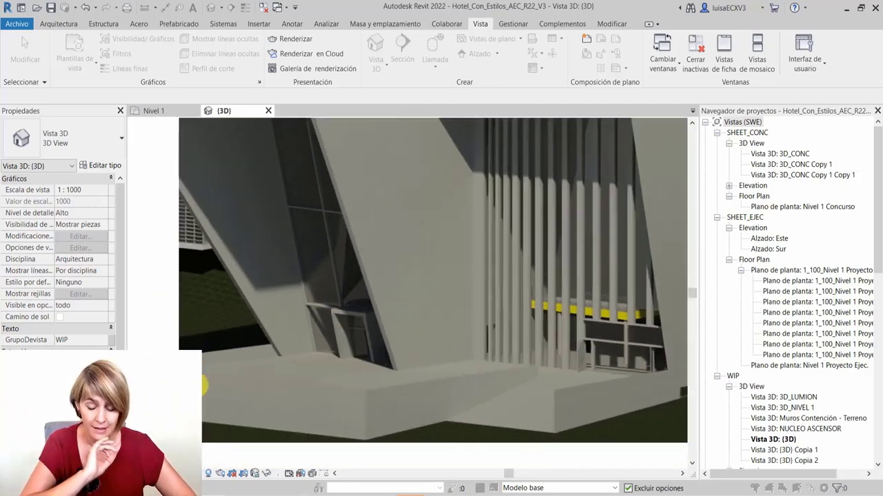
{"action": "scroll", "coordinate": [421, 265], "scroll_direction": "up", "scroll_amount": 3}
{"action": "scroll", "coordinate": [348, 298], "scroll_direction": "up", "scroll_amount": 2}
{"action": "scroll", "coordinate": [347, 299], "scroll_direction": "down", "scroll_amount": 2}
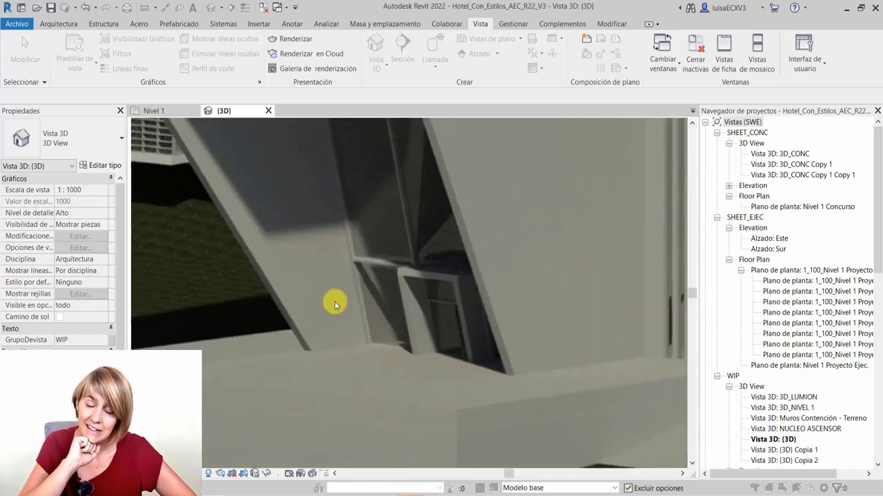
{"action": "scroll", "coordinate": [335, 302], "scroll_direction": "down", "scroll_amount": 2}
{"action": "scroll", "coordinate": [346, 283], "scroll_direction": "up", "scroll_amount": 4}
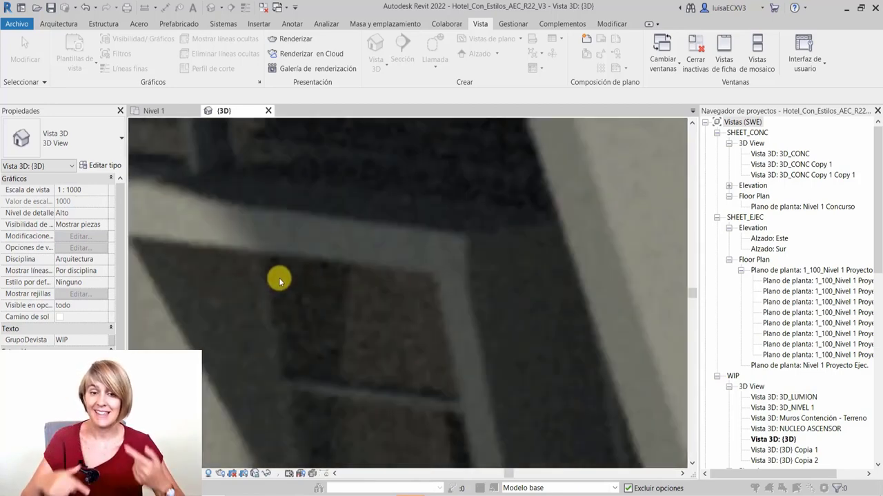
{"action": "scroll", "coordinate": [279, 277], "scroll_direction": "down", "scroll_amount": 3}
{"action": "scroll", "coordinate": [286, 273], "scroll_direction": "down", "scroll_amount": 2}
{"action": "scroll", "coordinate": [409, 231], "scroll_direction": "up", "scroll_amount": 3}
{"action": "scroll", "coordinate": [408, 230], "scroll_direction": "up", "scroll_amount": 1}
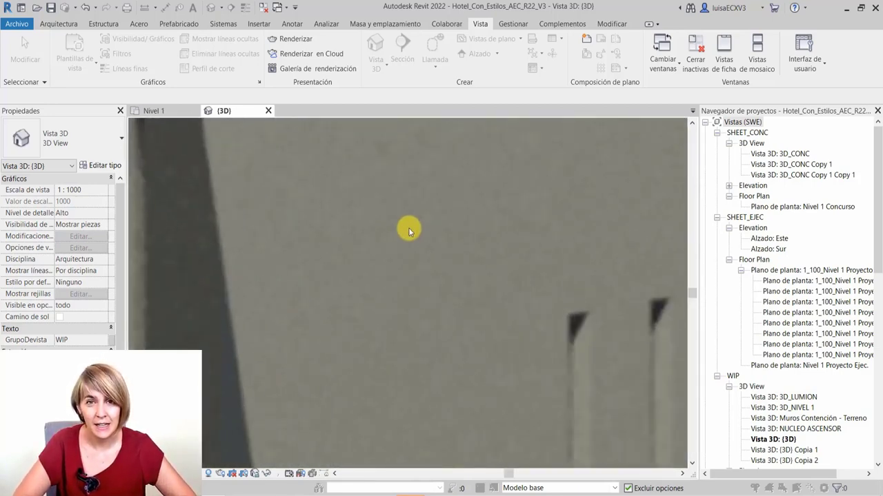
{"action": "scroll", "coordinate": [420, 233], "scroll_direction": "down", "scroll_amount": 2}
{"action": "scroll", "coordinate": [632, 248], "scroll_direction": "down", "scroll_amount": 3}
{"action": "scroll", "coordinate": [238, 214], "scroll_direction": "up", "scroll_amount": 2}
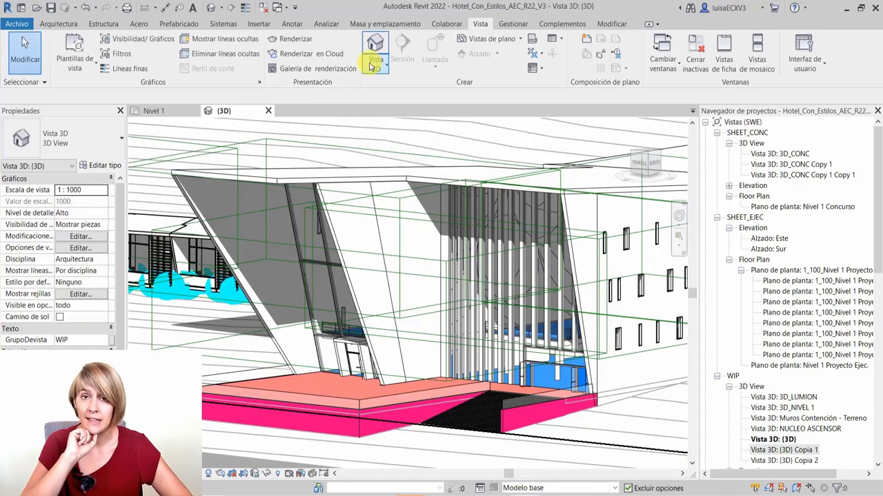
- Submit the (3D) view for a Final-quality cloud render, accepting the missing-images warning
{"action": "left_click", "coordinate": [332, 55]}
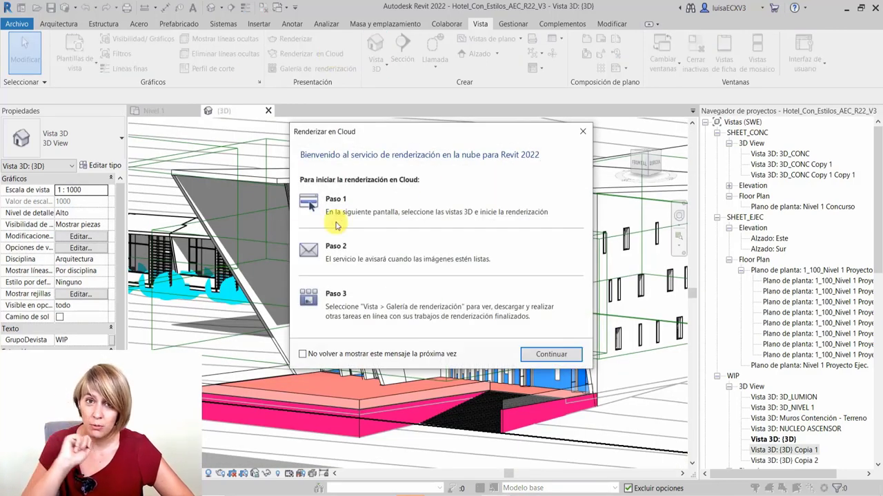
{"action": "left_click", "coordinate": [539, 356]}
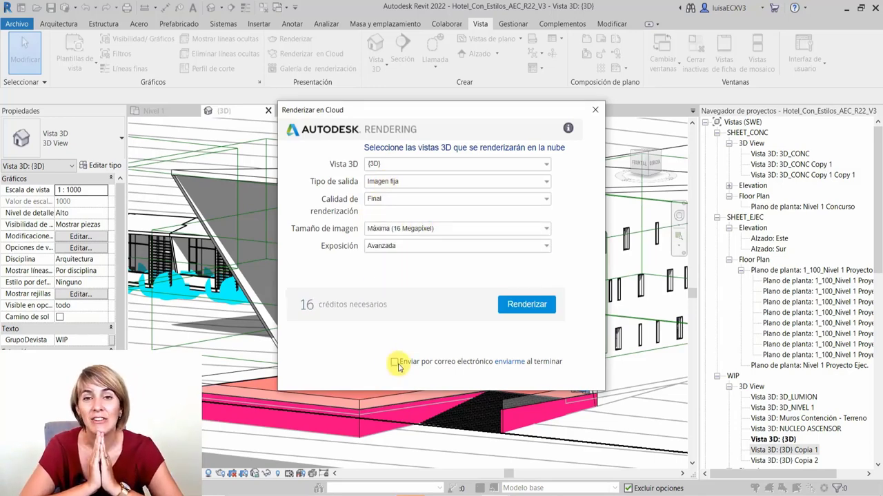
{"action": "left_click", "coordinate": [485, 314]}
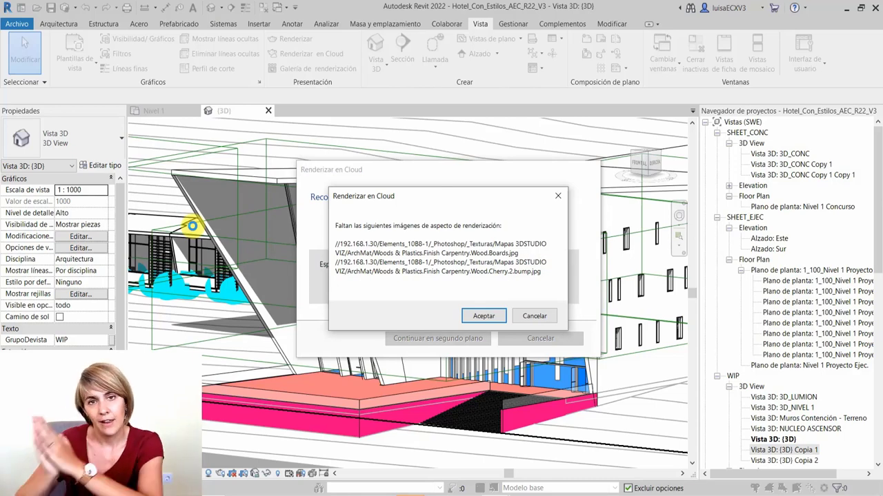
{"action": "left_click", "coordinate": [500, 311]}
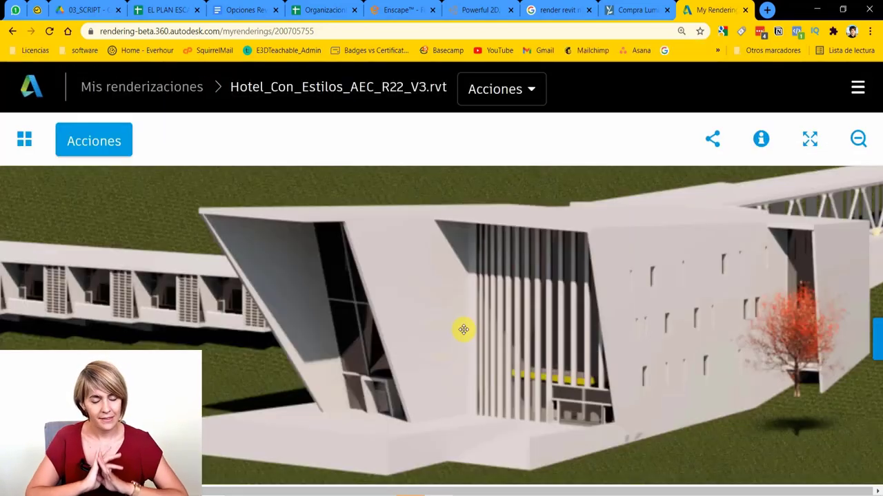
- Orbit the Hotel_Con_Estilos_AEC_R22_V3.rvt cloud render to reveal the building's long wing
{"action": "left_click_drag", "start_coordinate": [463, 330], "coordinate": [394, 336]}
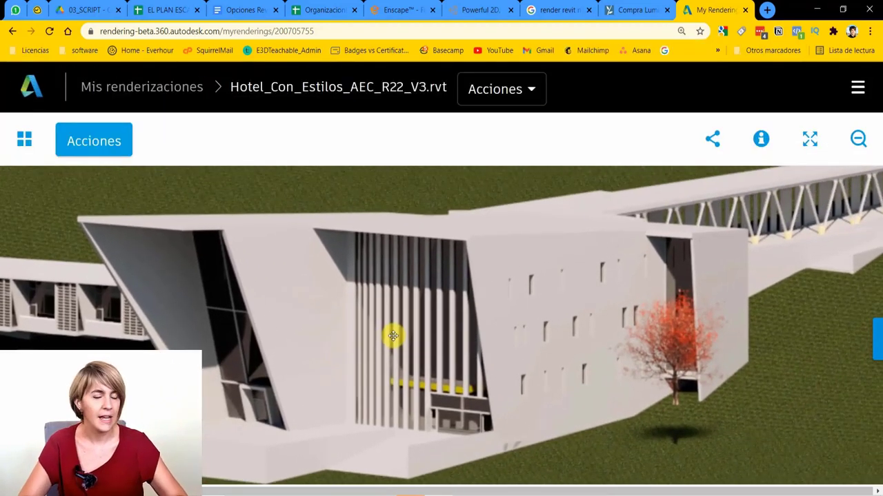
{"action": "mouse_move", "coordinate": [424, 320]}
{"action": "left_mouse_down"}
{"action": "mouse_move", "coordinate": [512, 278]}
{"action": "mouse_move", "coordinate": [640, 317]}
{"action": "left_mouse_up"}
{"action": "mouse_move", "coordinate": [394, 351]}
{"action": "left_mouse_down"}
{"action": "mouse_move", "coordinate": [547, 349]}
{"action": "mouse_move", "coordinate": [446, 349]}
{"action": "mouse_move", "coordinate": [518, 359]}
{"action": "mouse_move", "coordinate": [470, 387]}
{"action": "left_mouse_up"}
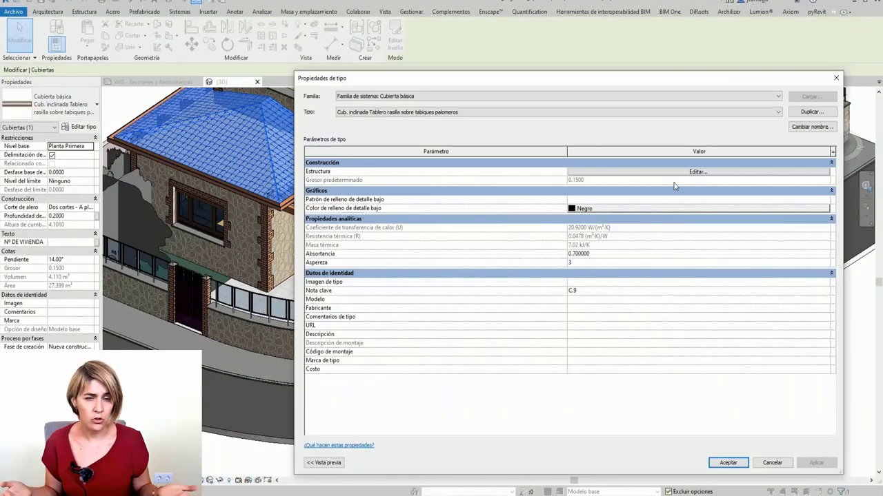
- Inspect the Teja plana roof material and the Revestimiento exterior de piedra wall material
{"action": "scroll", "coordinate": [445, 255], "scroll_direction": "down", "scroll_amount": 3}
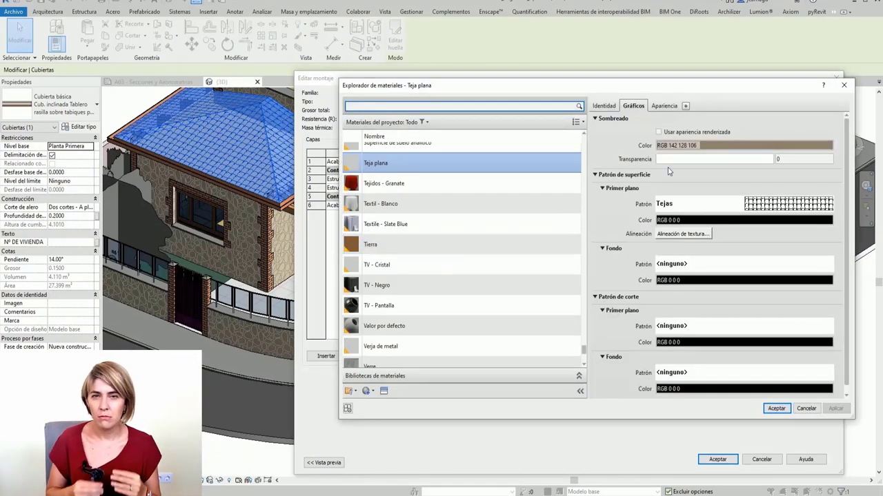
{"action": "left_click", "coordinate": [662, 106]}
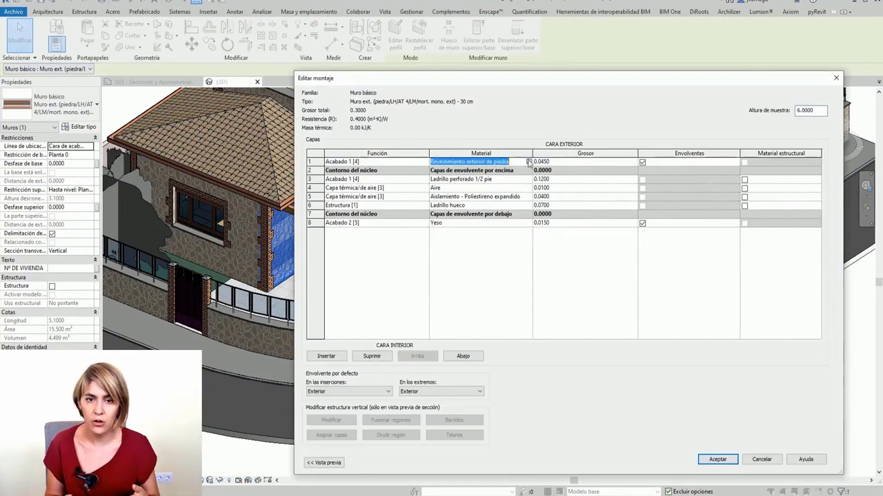
{"action": "left_click", "coordinate": [529, 161]}
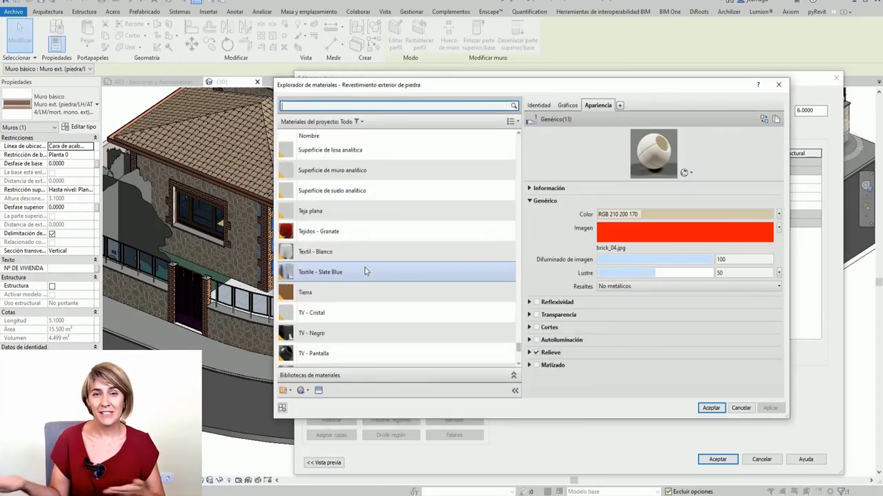
- Select the Madera - Abedul wood material and bring up the Enscape tools
{"action": "scroll", "coordinate": [364, 269], "scroll_direction": "up", "scroll_amount": 5}
{"action": "scroll", "coordinate": [365, 270], "scroll_direction": "up", "scroll_amount": 5}
{"action": "scroll", "coordinate": [366, 265], "scroll_direction": "up", "scroll_amount": 3}
{"action": "left_click", "coordinate": [345, 226]}
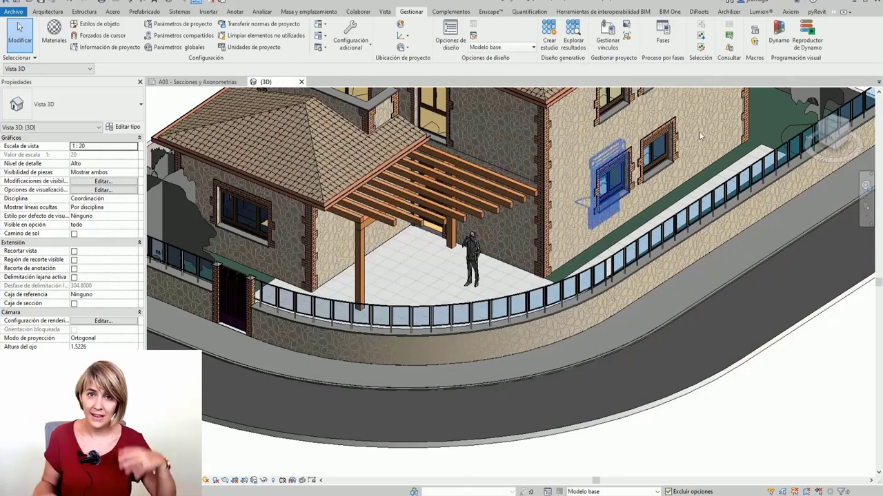
{"action": "left_click", "coordinate": [301, 82]}
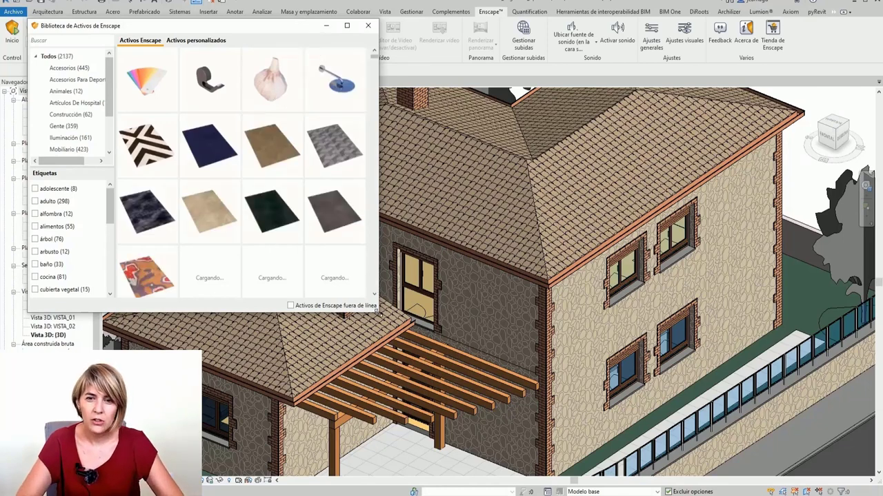
{"action": "left_click_drag", "start_coordinate": [376, 311], "coordinate": [647, 394]}
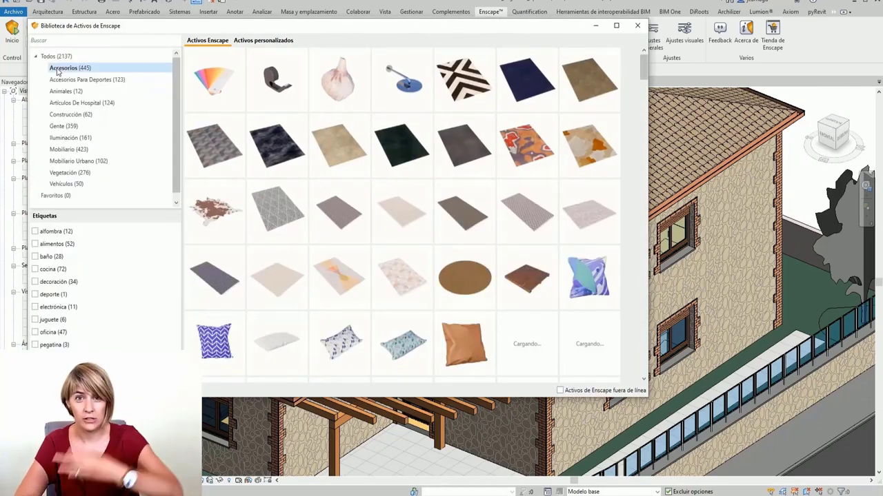
{"action": "left_click", "coordinate": [62, 126]}
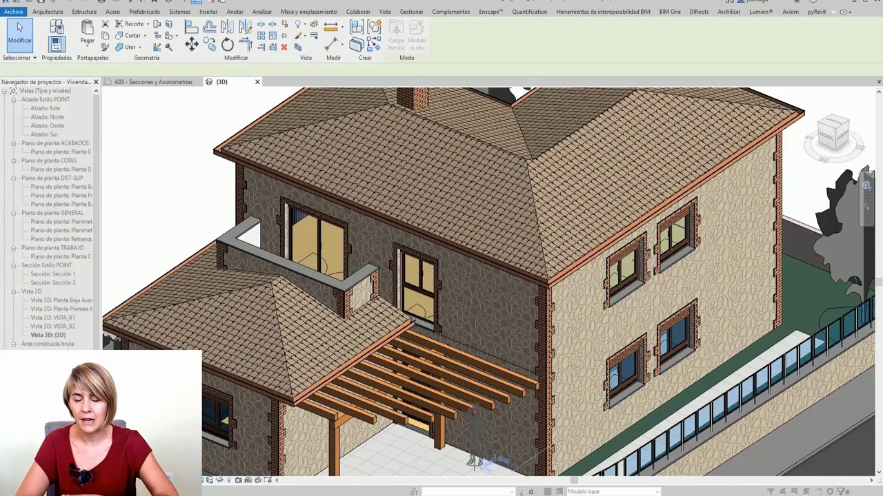
{"action": "middle_click_drag", "start_coordinate": [474, 467], "coordinate": [460, 298]}
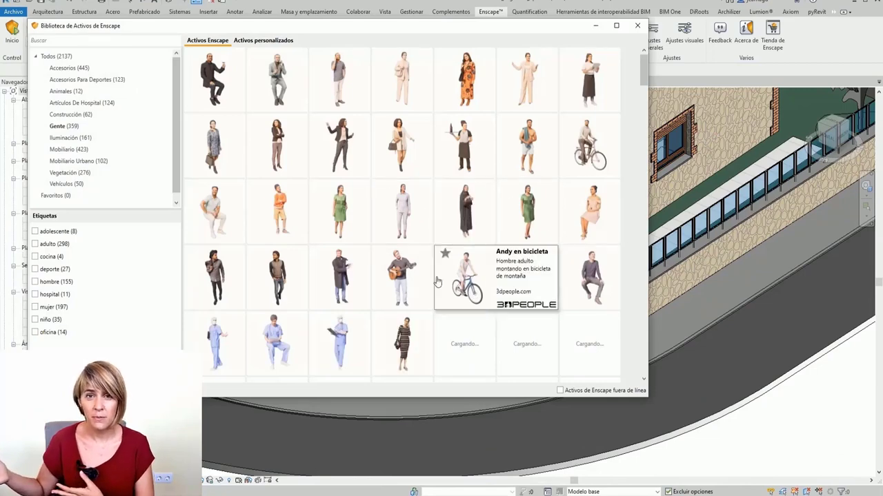
{"action": "scroll", "coordinate": [298, 205], "scroll_direction": "down", "scroll_amount": 5}
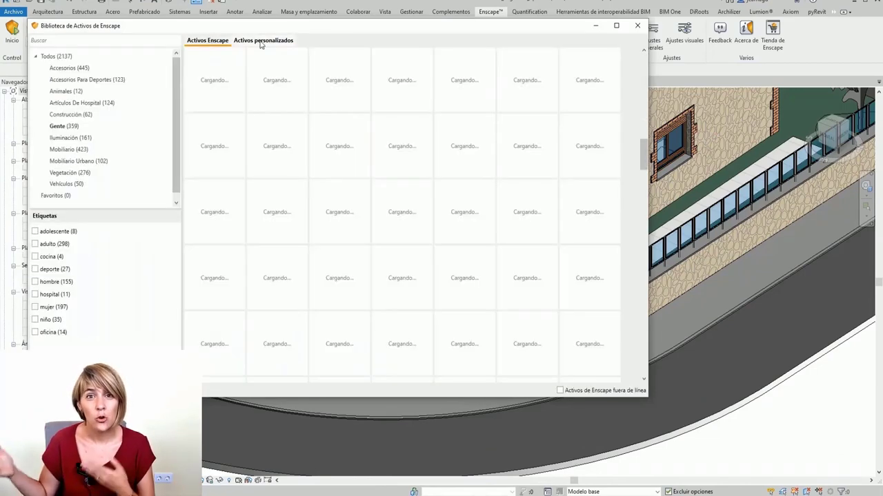
{"action": "scroll", "coordinate": [331, 179], "scroll_direction": "up", "scroll_amount": 2}
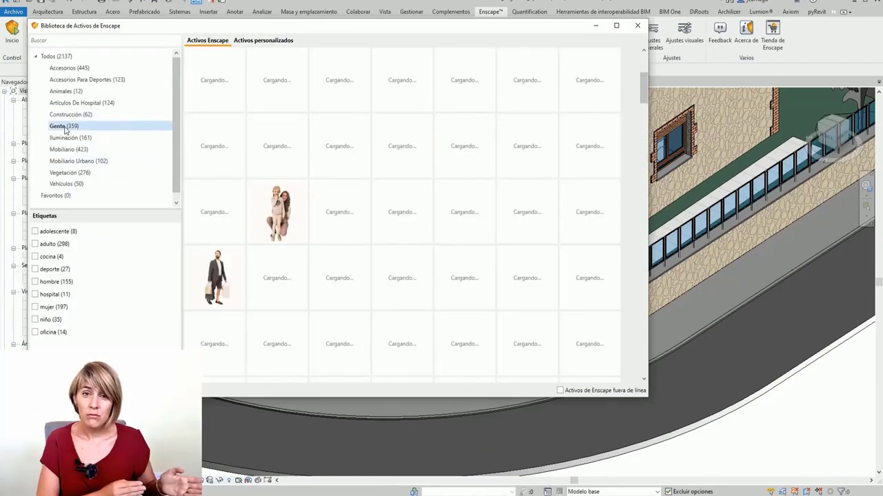
{"action": "left_click", "coordinate": [64, 184]}
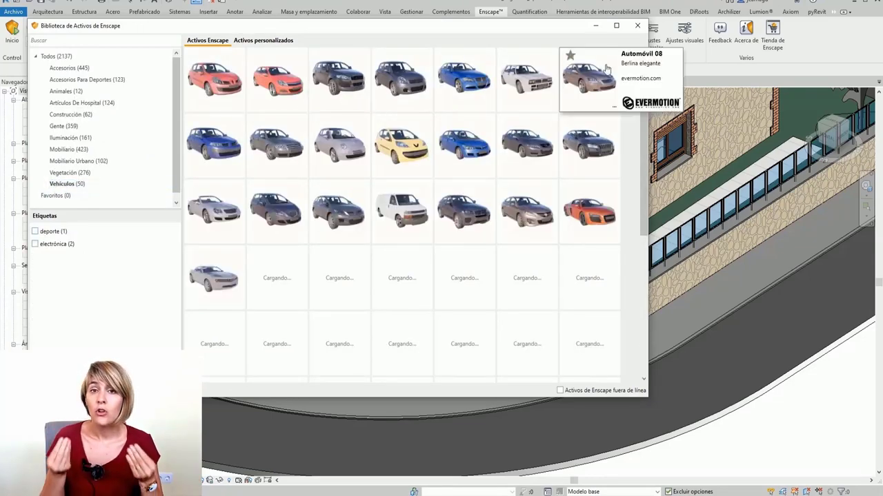
{"action": "left_click", "coordinate": [637, 25]}
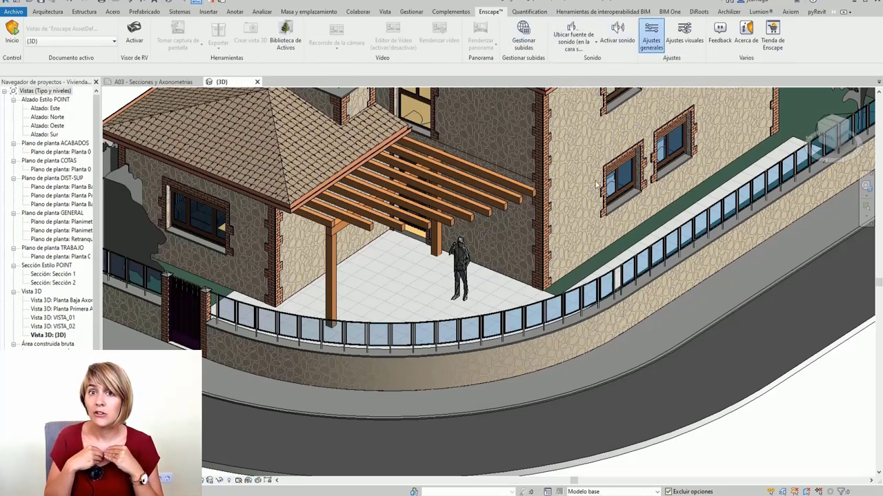
- Enable 'Activar Cámara en Vivo de Revit' on the Revit page of Enscape General Settings
{"action": "left_click", "coordinate": [651, 34]}
{"action": "left_click", "coordinate": [56, 64]}
{"action": "left_click", "coordinate": [69, 75]}
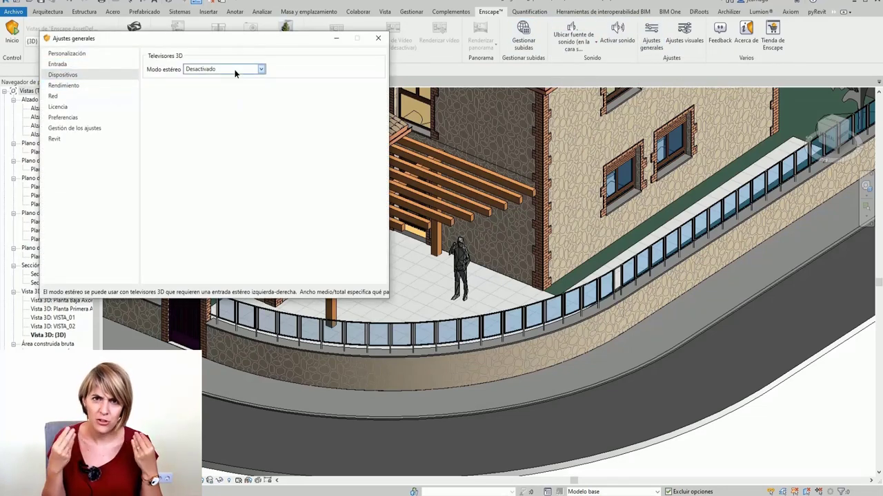
{"action": "key", "text": "Down"}
{"action": "key", "text": "Down"}
{"action": "key", "text": "Down"}
{"action": "key", "text": "Down"}
{"action": "key", "text": "Down"}
{"action": "key", "text": "Down"}
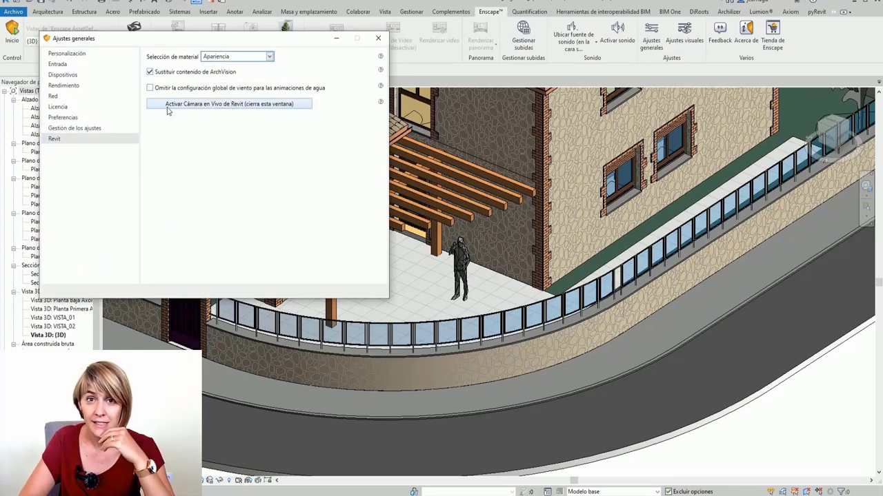
{"action": "left_click", "coordinate": [379, 39]}
- Launch Enscape and review the Madera - Goncalo material's appearance details
{"action": "left_click", "coordinate": [11, 31]}
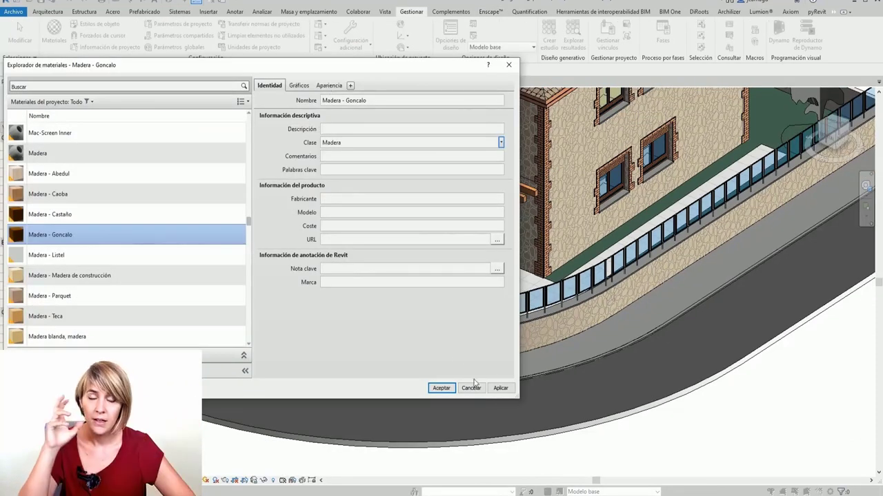
{"action": "left_click", "coordinate": [328, 86]}
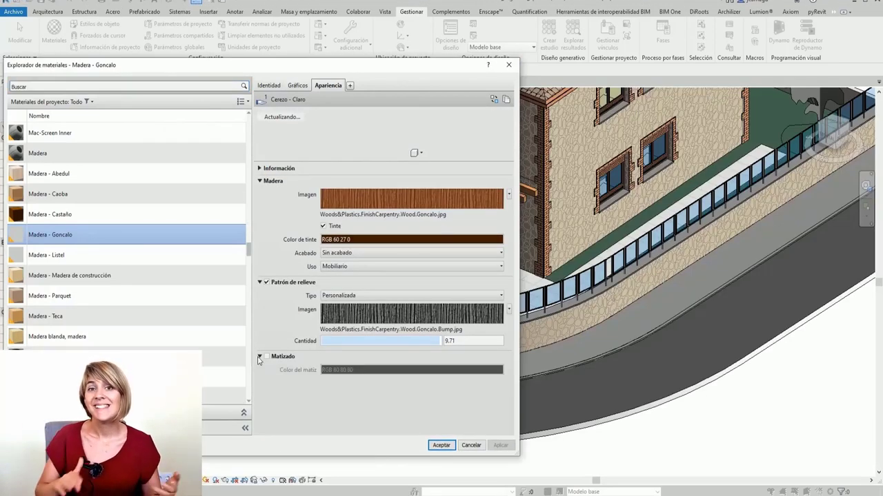
{"action": "left_click", "coordinate": [260, 169]}
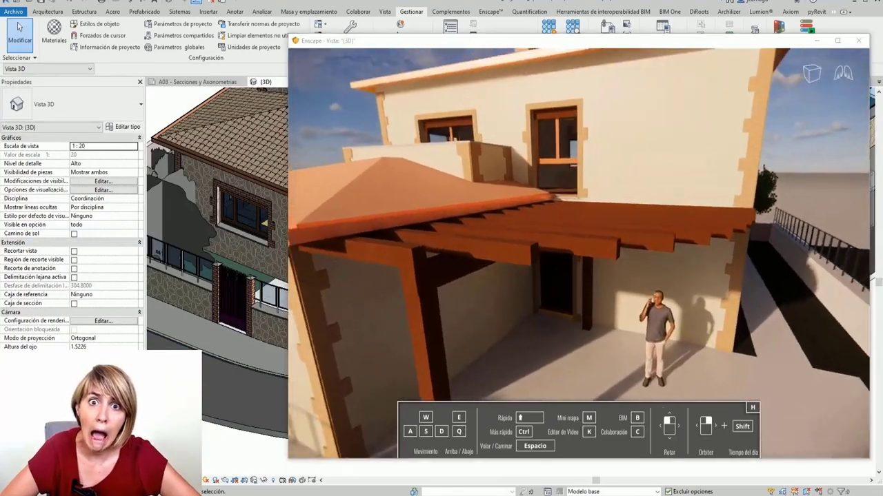
- Fly the Enscape camera forward past the pergola and through the building to the terrace
{"action": "key", "text": "w"}
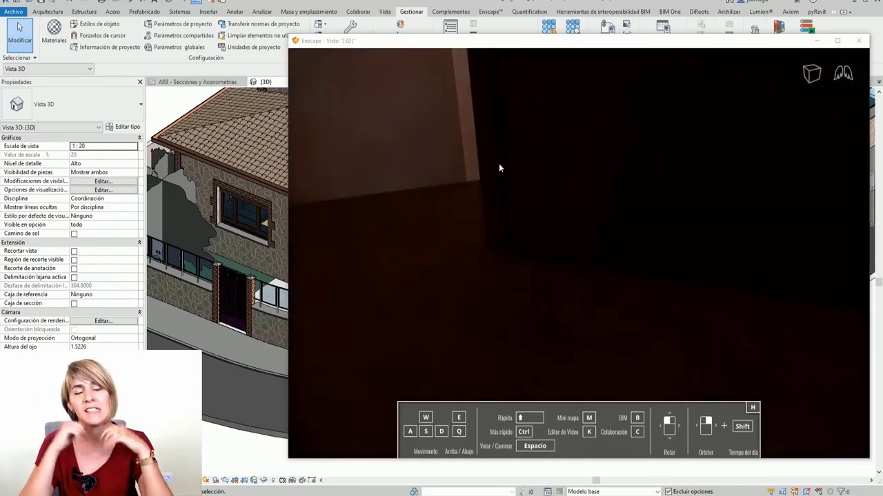
{"action": "key", "text": "w"}
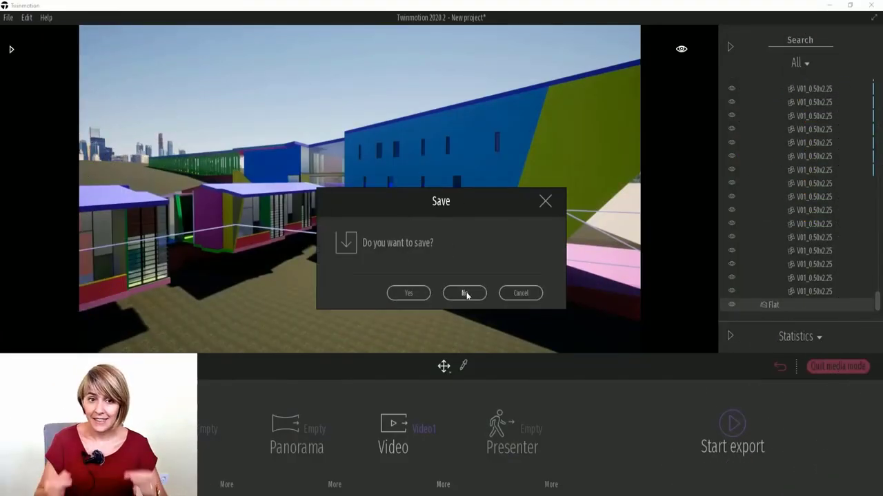
- Start a new Twinmotion project from the Direct Link sync and frame the building
{"action": "left_click", "coordinate": [466, 293]}
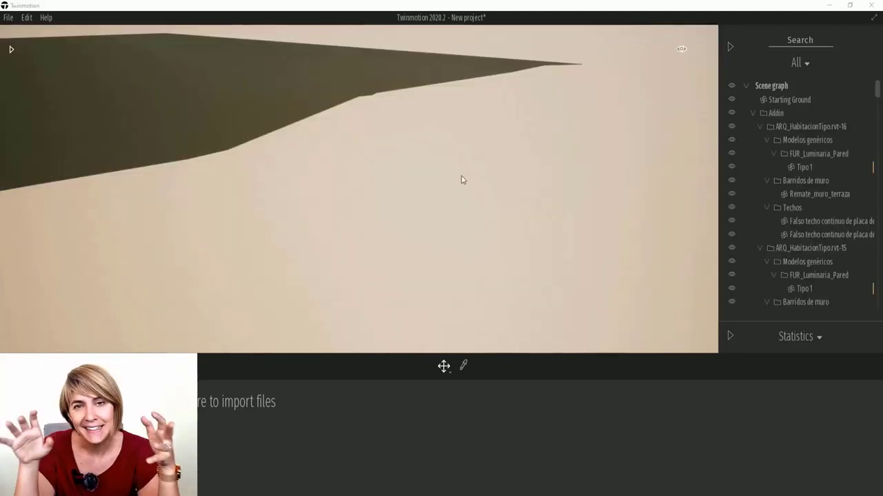
{"action": "left_click", "coordinate": [745, 86]}
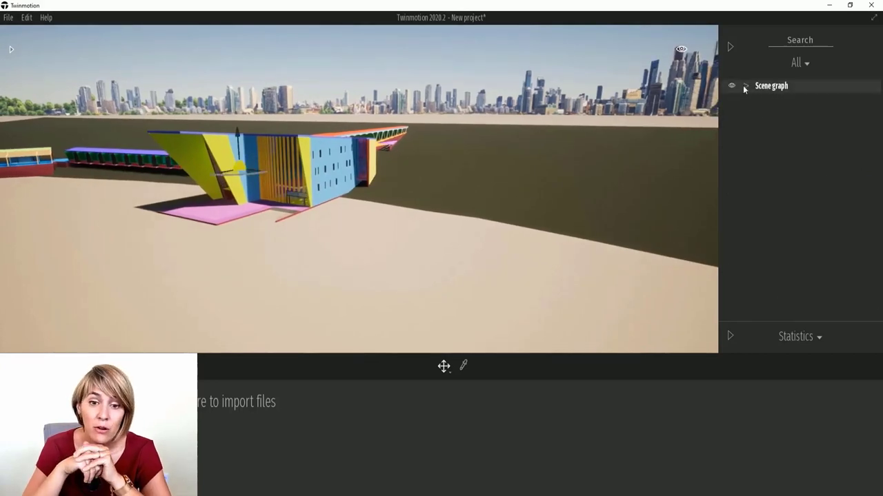
{"action": "left_click", "coordinate": [744, 85]}
{"action": "left_click", "coordinate": [786, 99]}
{"action": "double_click", "coordinate": [772, 113]}
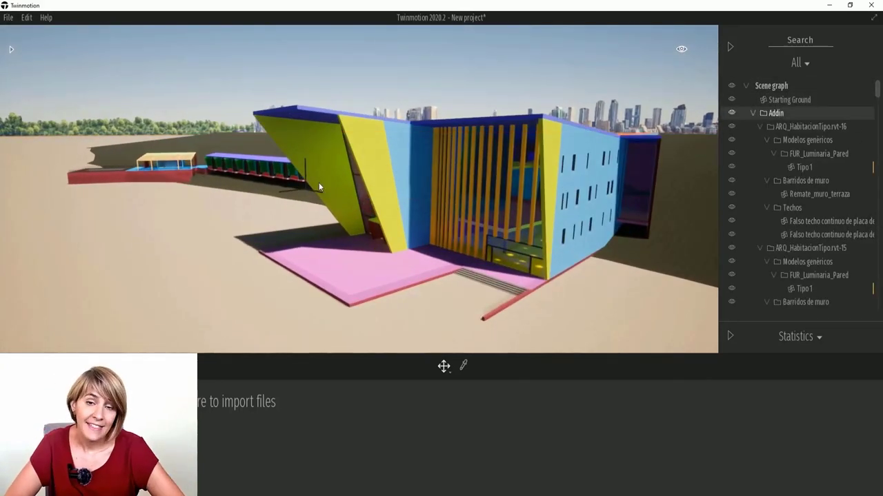
- Expand Addin to list the linked Revit files, select the roof, and dock Twinmotion right
{"action": "left_click", "coordinate": [753, 113]}
{"action": "left_click", "coordinate": [753, 114]}
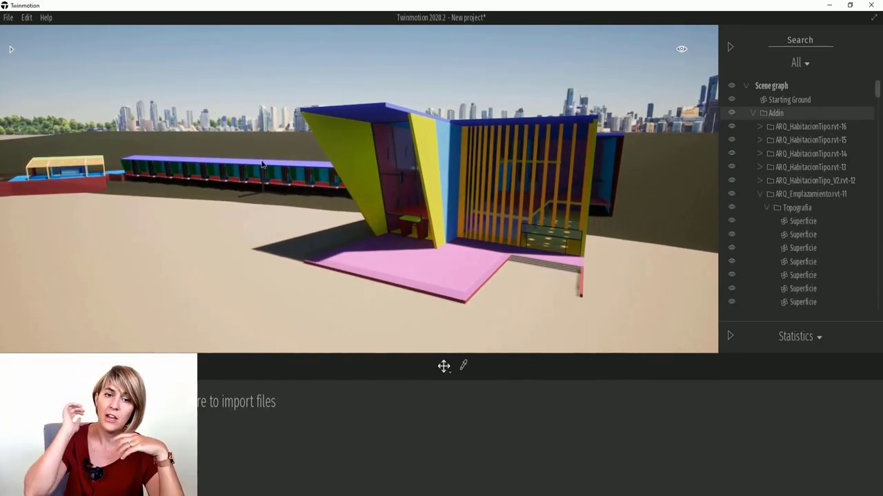
{"action": "left_click", "coordinate": [398, 190]}
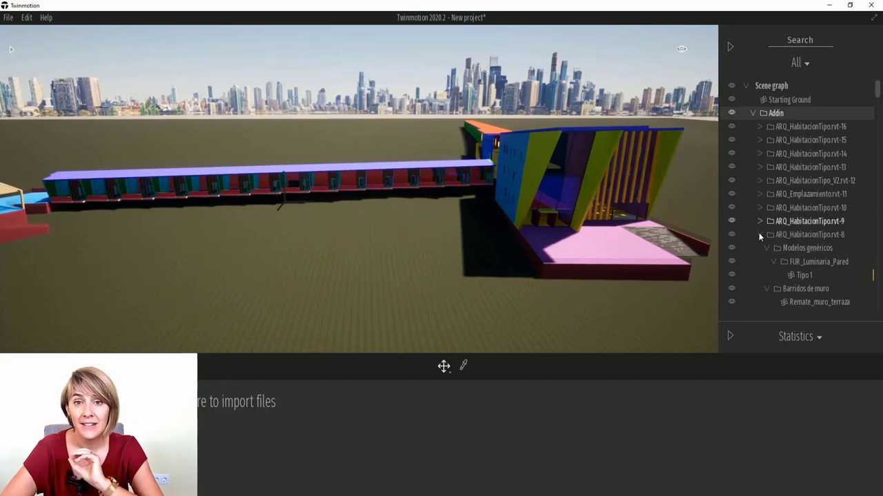
{"action": "key", "text": "super+Right"}
{"action": "mouse_move", "coordinate": [153, 138]}
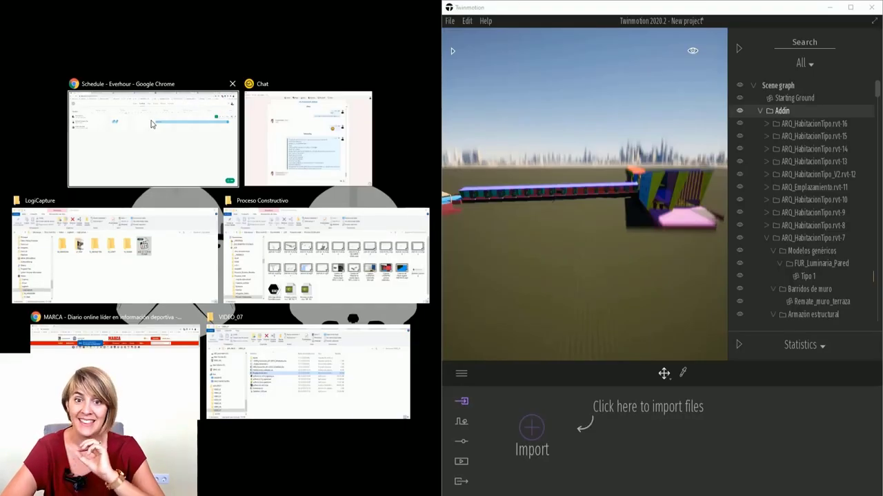
- Snap Revit to the left half, dismiss the save reminder, and cancel deleting the roof
{"action": "left_click", "coordinate": [153, 124]}
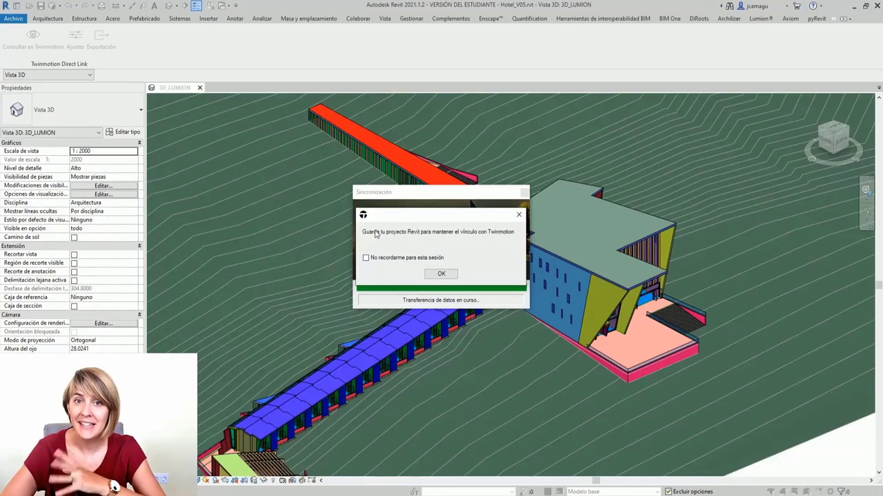
{"action": "left_click", "coordinate": [439, 273]}
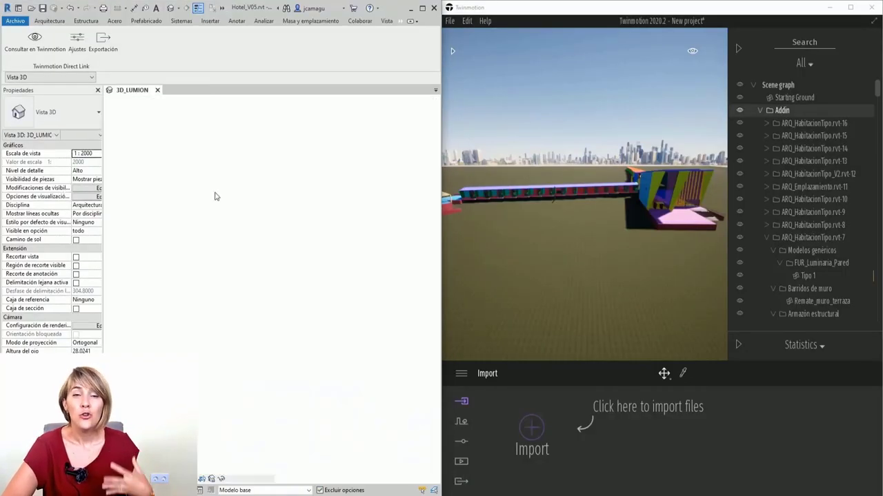
{"action": "middle_click_drag", "start_coordinate": [253, 218], "coordinate": [273, 225], "text": "shift"}
{"action": "left_click", "coordinate": [292, 210]}
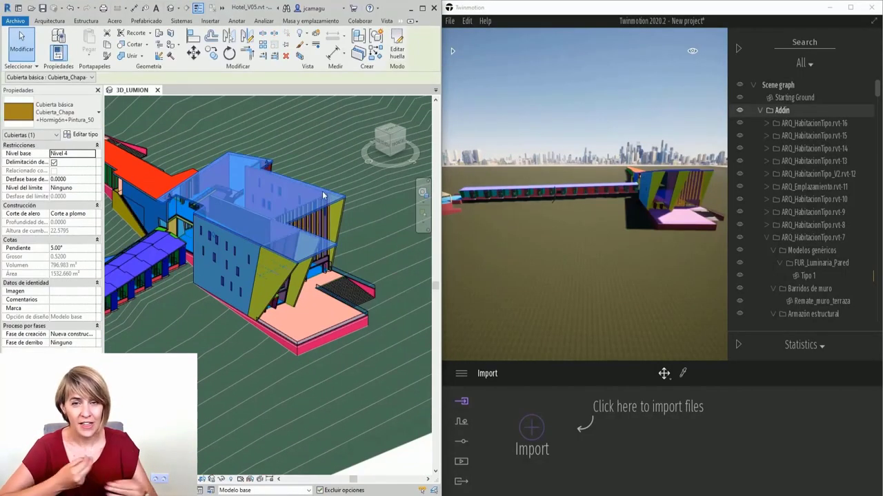
{"action": "key", "text": "Delete"}
{"action": "left_click", "coordinate": [409, 480]}
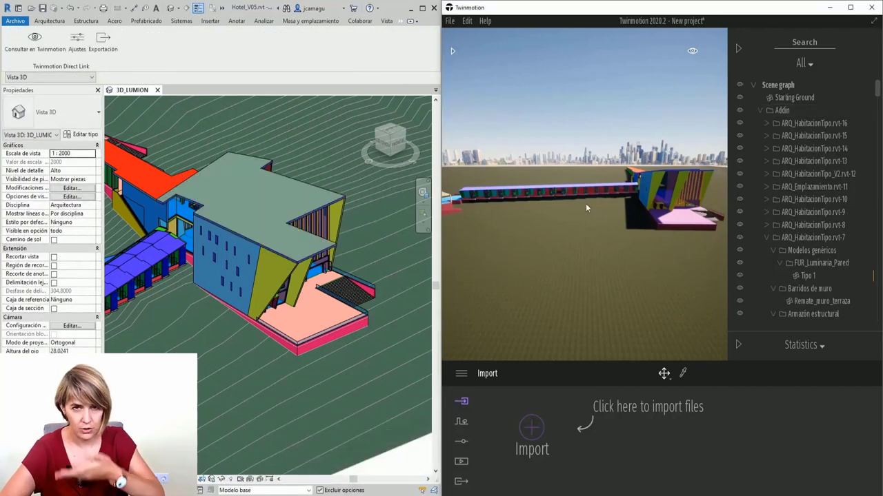
- Orbit both the Revit and Twinmotion views and select the roof in Twinmotion
{"action": "mouse_move", "coordinate": [587, 200]}
{"action": "left_mouse_down"}
{"action": "mouse_move", "coordinate": [564, 221]}
{"action": "mouse_move", "coordinate": [493, 188]}
{"action": "left_mouse_up"}
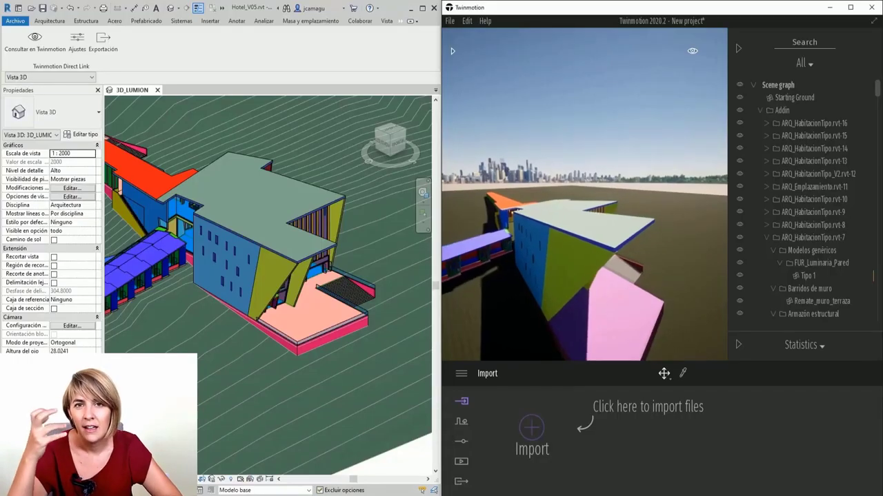
{"action": "left_click_drag", "start_coordinate": [482, 252], "coordinate": [512, 258]}
{"action": "mouse_move", "coordinate": [262, 269]}
{"action": "middle_mouse_down", "text": "shift"}
{"action": "mouse_move", "coordinate": [281, 312]}
{"action": "mouse_move", "coordinate": [275, 164]}
{"action": "middle_mouse_up", "text": "shift"}
{"action": "scroll", "coordinate": [281, 312], "scroll_direction": "up", "scroll_amount": 3}
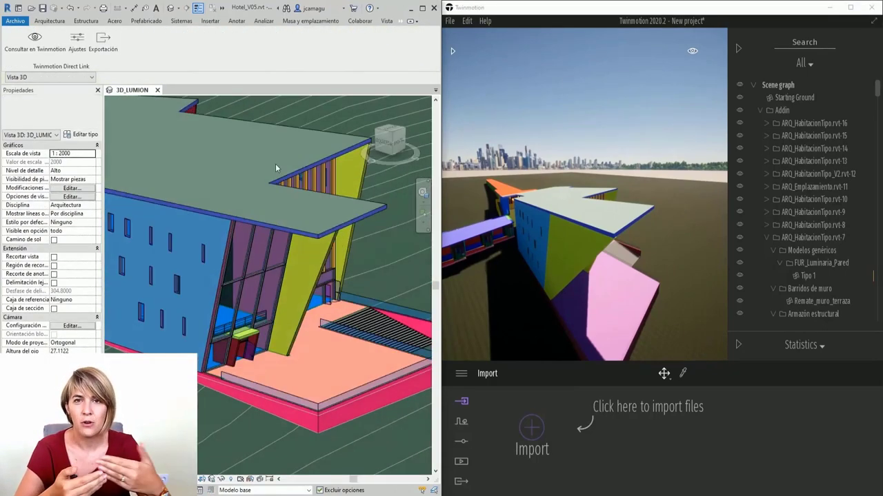
{"action": "left_click", "coordinate": [562, 260]}
{"action": "mouse_move", "coordinate": [563, 260]}
{"action": "left_mouse_down"}
{"action": "mouse_move", "coordinate": [571, 267]}
{"action": "mouse_move", "coordinate": [597, 177]}
{"action": "left_mouse_up"}
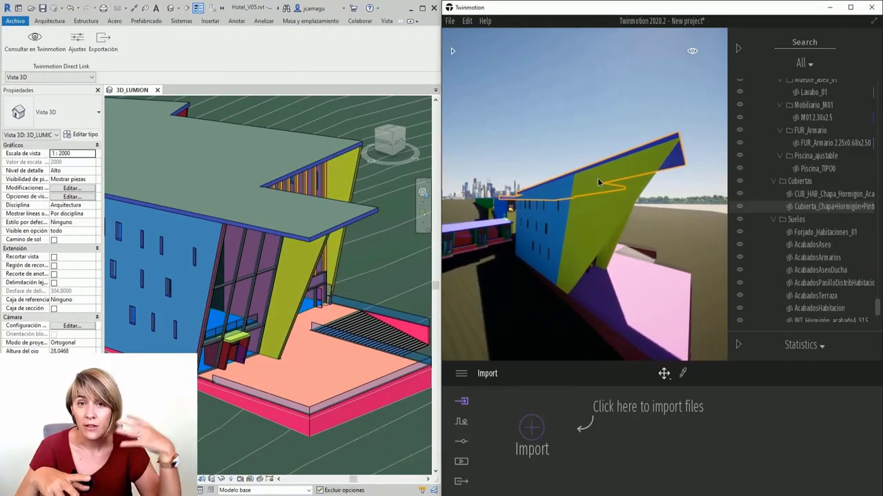
- Delete the elements causing the mullion error and resync the hotel to Twinmotion
{"action": "left_click", "coordinate": [38, 49]}
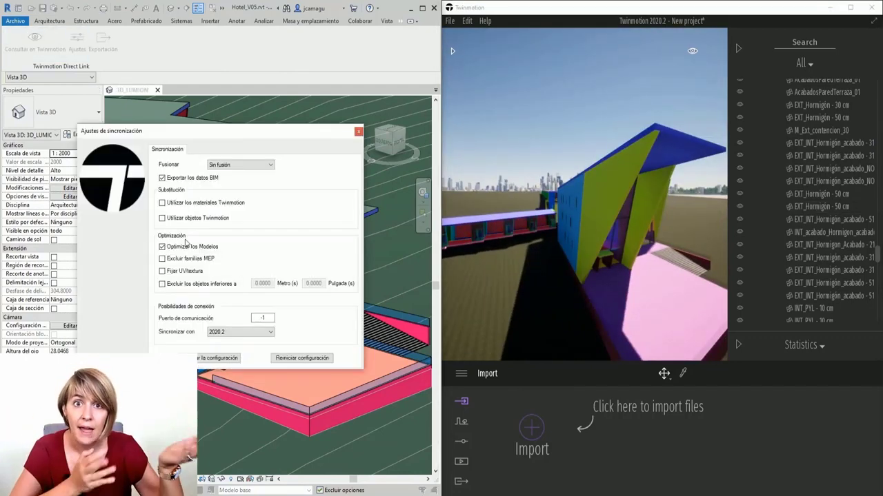
{"action": "left_click", "coordinate": [358, 132]}
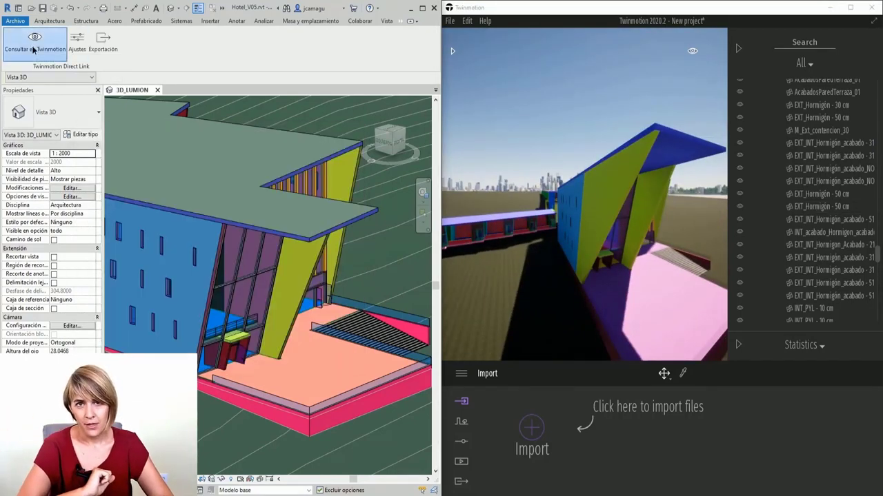
{"action": "left_click", "coordinate": [35, 38]}
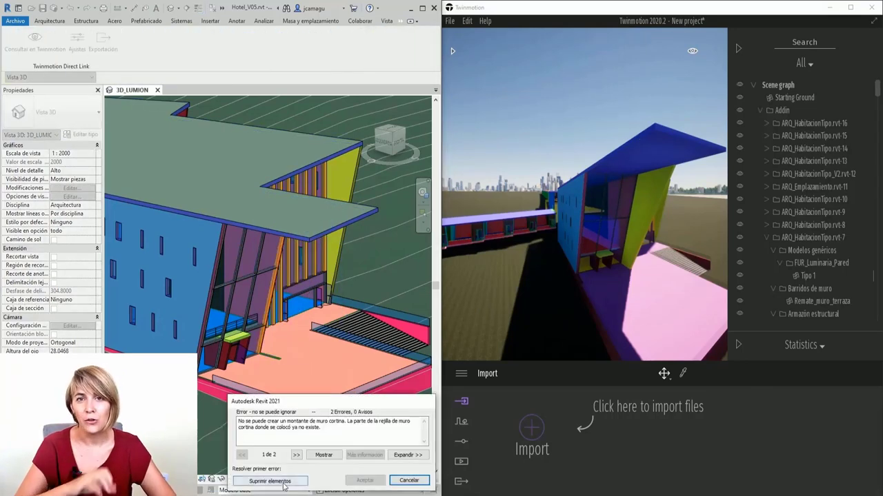
{"action": "left_click", "coordinate": [274, 482]}
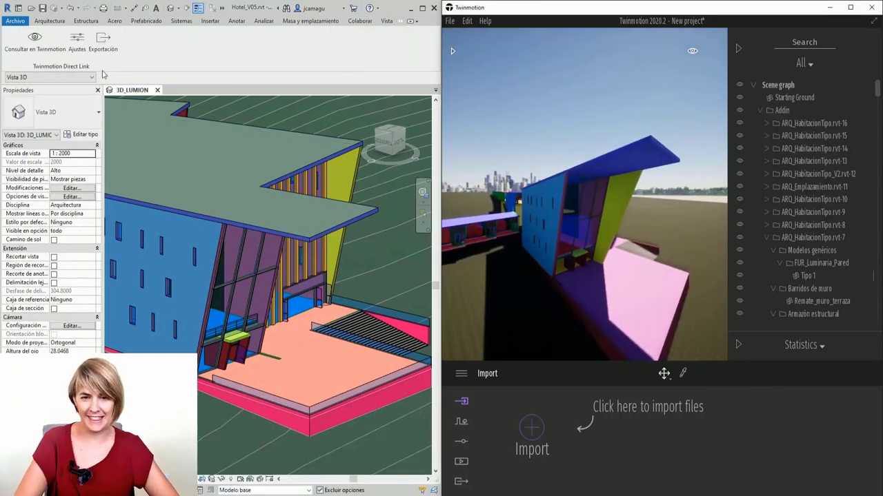
{"action": "left_click", "coordinate": [35, 38]}
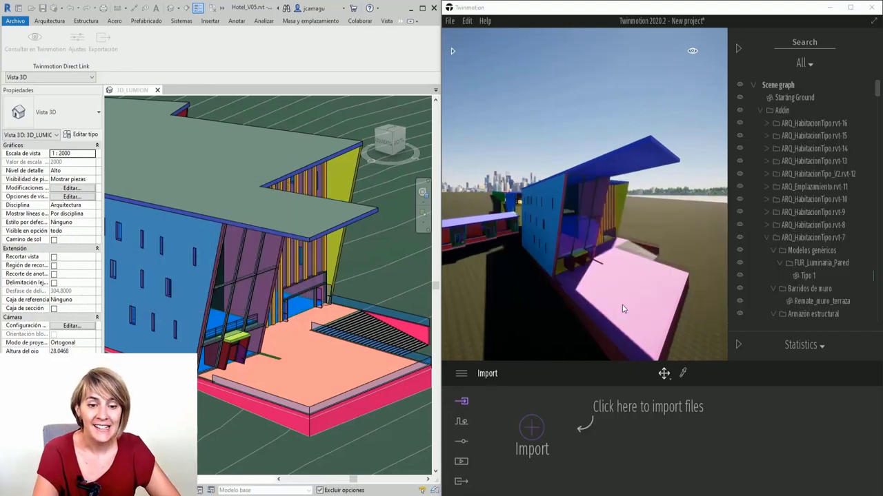
{"action": "left_click_drag", "start_coordinate": [623, 305], "coordinate": [593, 296]}
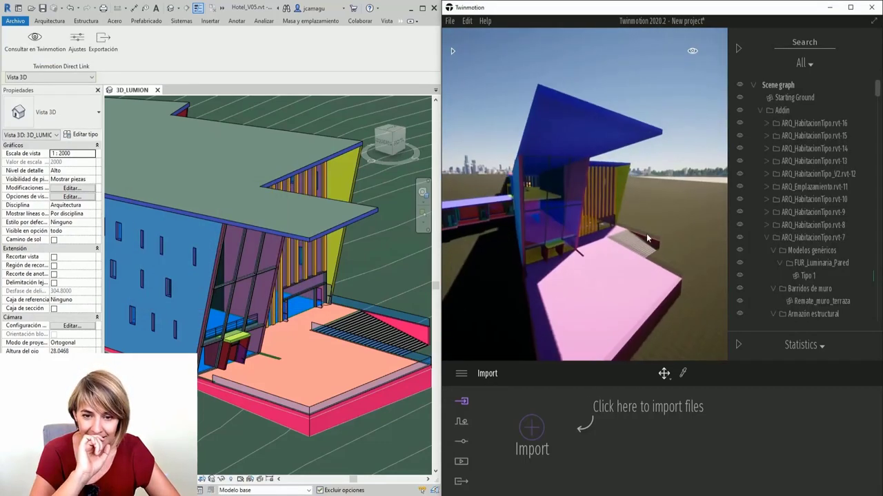
{"action": "left_click", "coordinate": [448, 21]}
- Set the Twinmotion rendering quality preset to High in Preferences
{"action": "left_click", "coordinate": [481, 150]}
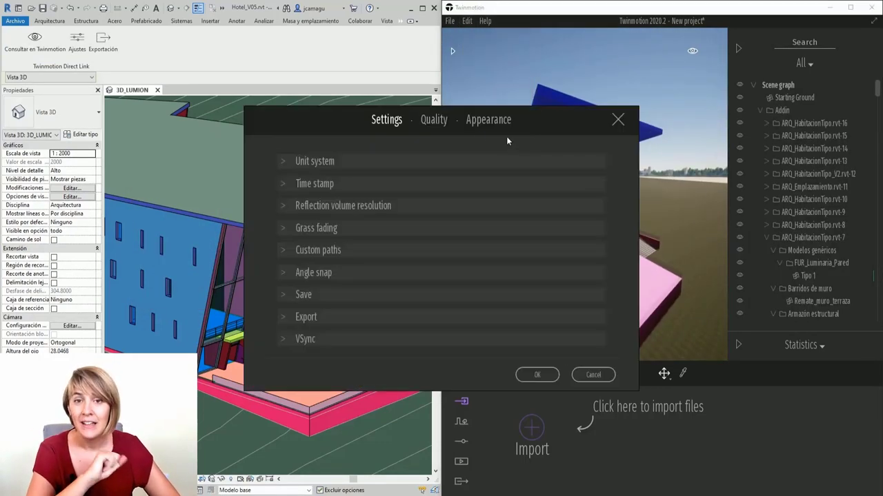
{"action": "left_click", "coordinate": [441, 120]}
{"action": "left_click", "coordinate": [475, 234]}
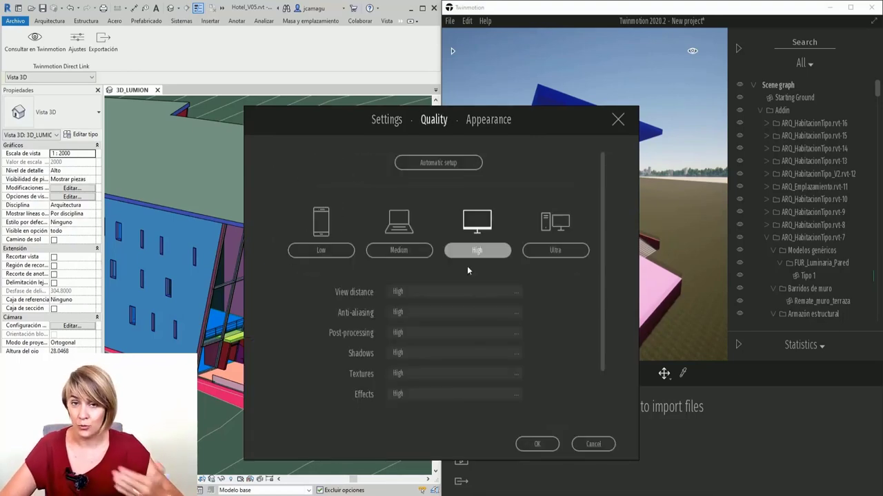
{"action": "left_click", "coordinate": [537, 444]}
- Browse the Appearance and General settings, expanding and collapsing Export
{"action": "left_click", "coordinate": [484, 22]}
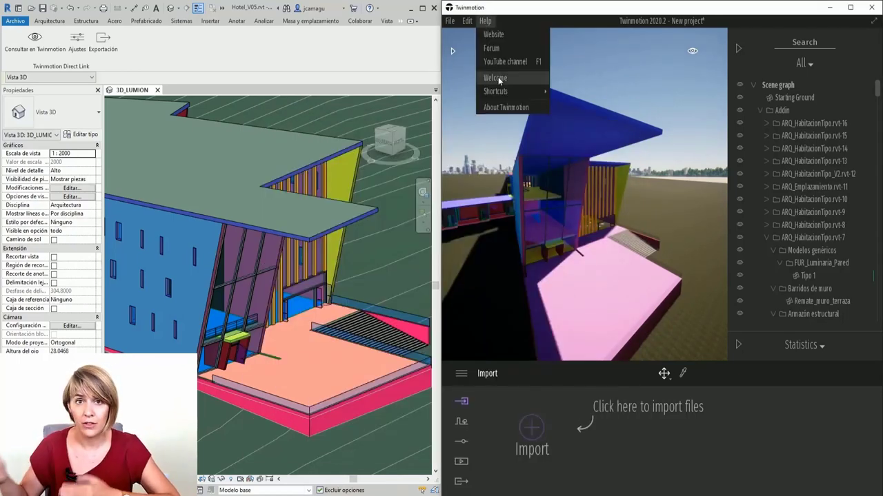
{"action": "left_click", "coordinate": [482, 137]}
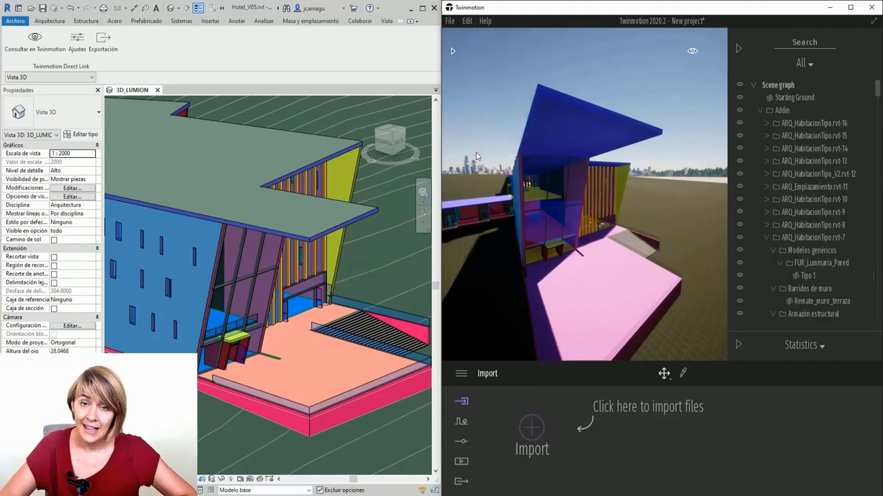
{"action": "left_click", "coordinate": [485, 119]}
{"action": "left_click", "coordinate": [387, 119]}
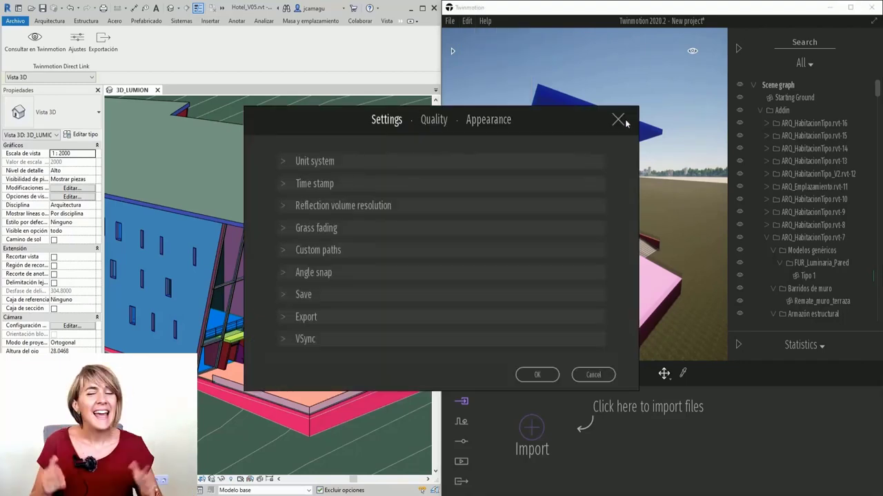
{"action": "left_click", "coordinate": [284, 318]}
{"action": "left_click", "coordinate": [284, 318]}
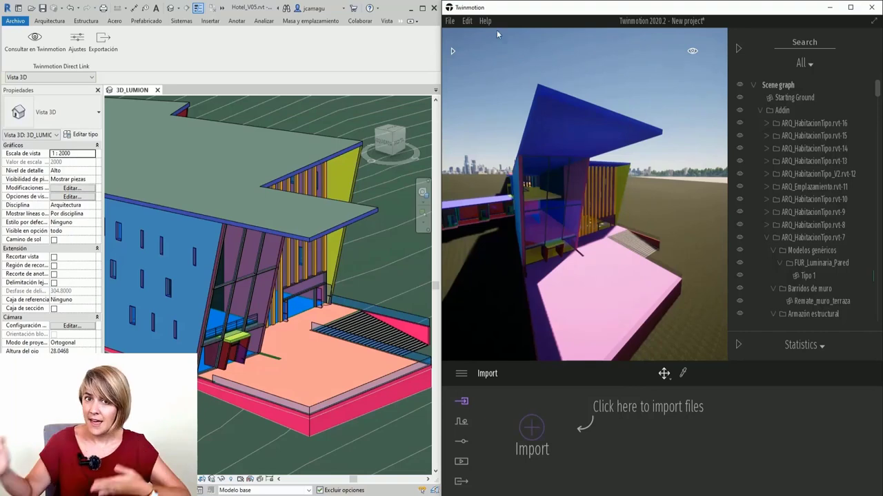
- View the About Twinmotion information and third-party licence text, then close it
{"action": "left_click", "coordinate": [467, 20]}
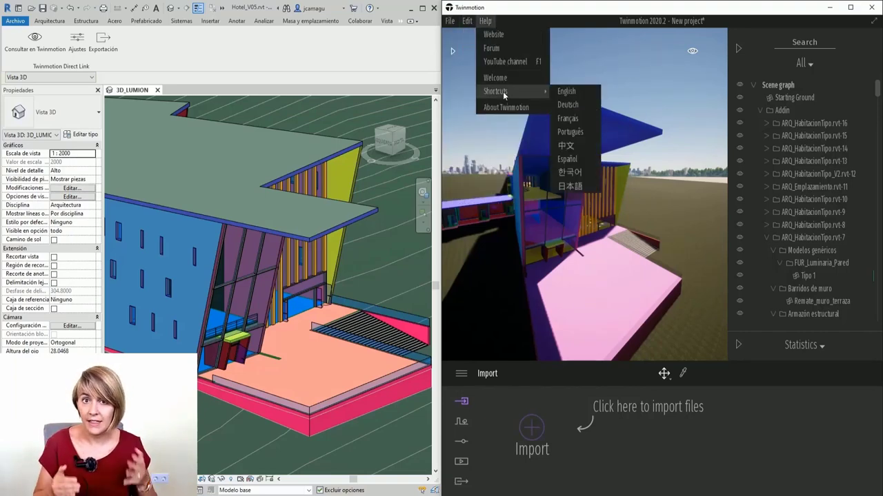
{"action": "left_click", "coordinate": [505, 107]}
{"action": "left_click", "coordinate": [503, 128]}
{"action": "left_click", "coordinate": [593, 129]}
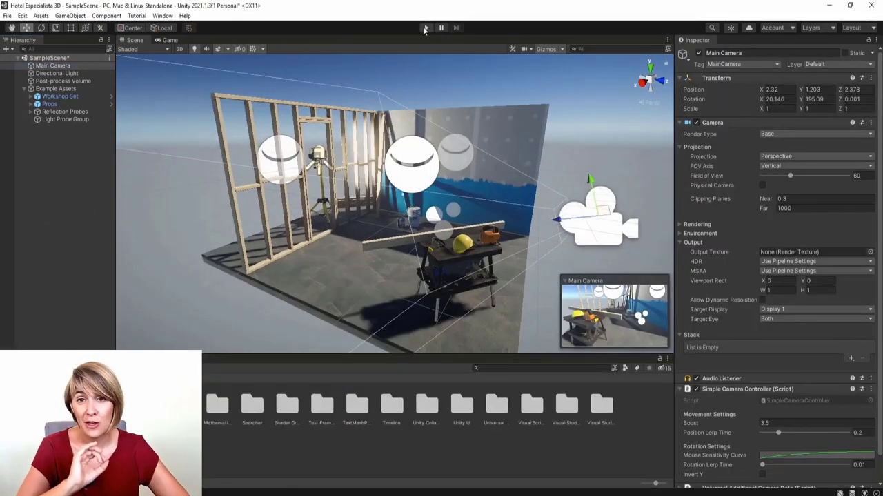
- Play the workshop scene at Full HD (1920x1080), then select the Directional Light
{"action": "left_click", "coordinate": [424, 28]}
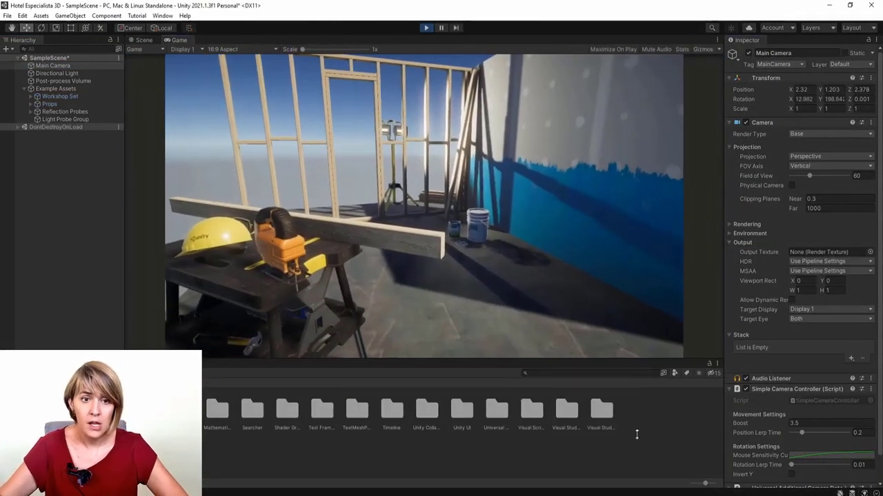
{"action": "left_click", "coordinate": [228, 49]}
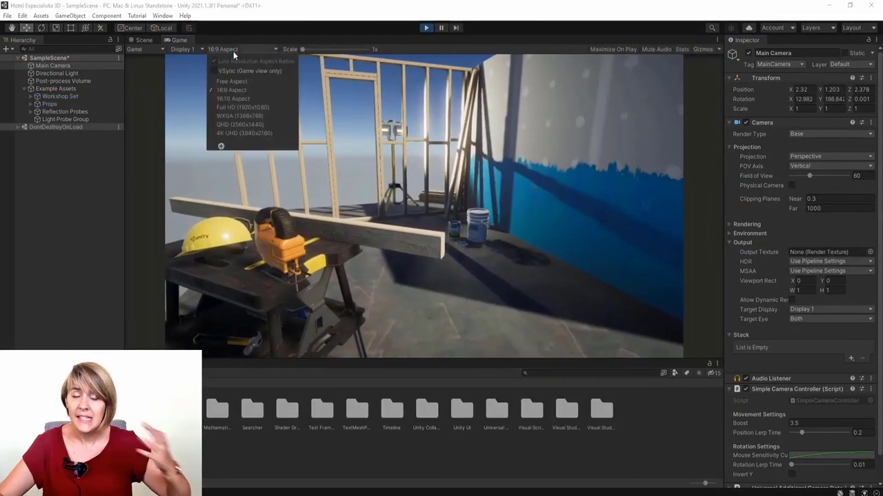
{"action": "left_click", "coordinate": [243, 107]}
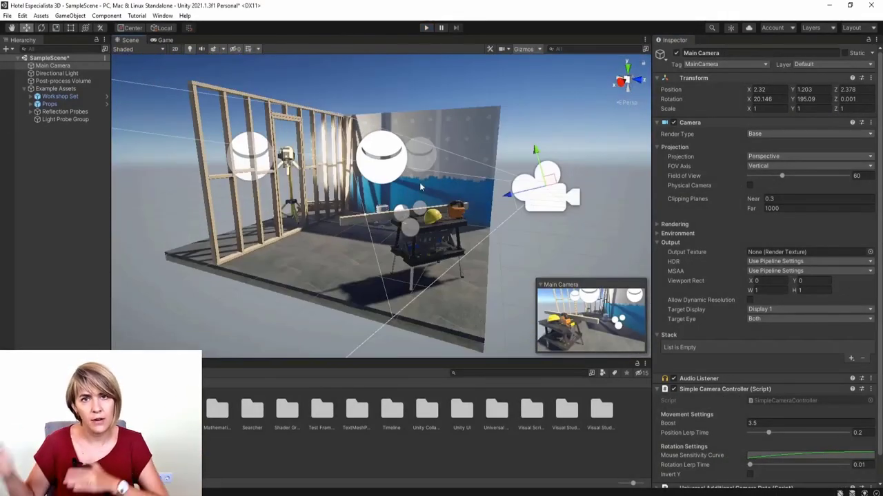
{"action": "left_click", "coordinate": [386, 120]}
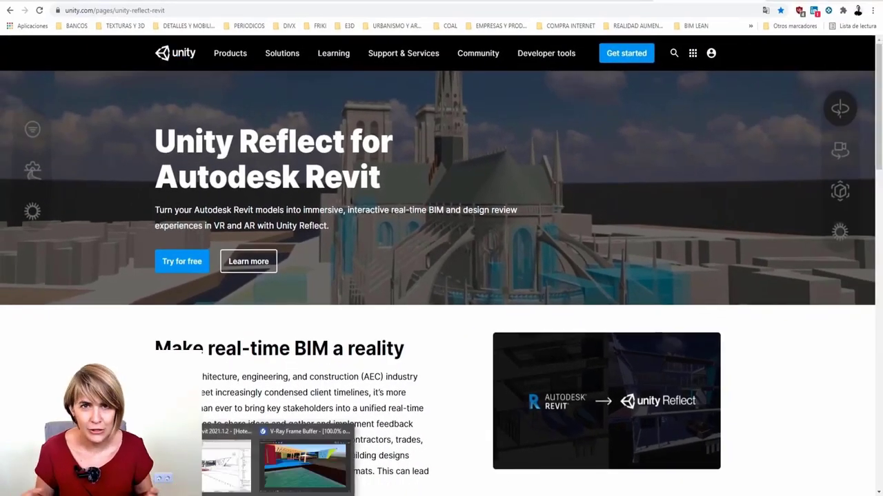
- Switch from Chrome back to Revit's Hotel_V05 (3D) Copia 2 view
{"action": "left_click", "coordinate": [231, 472]}
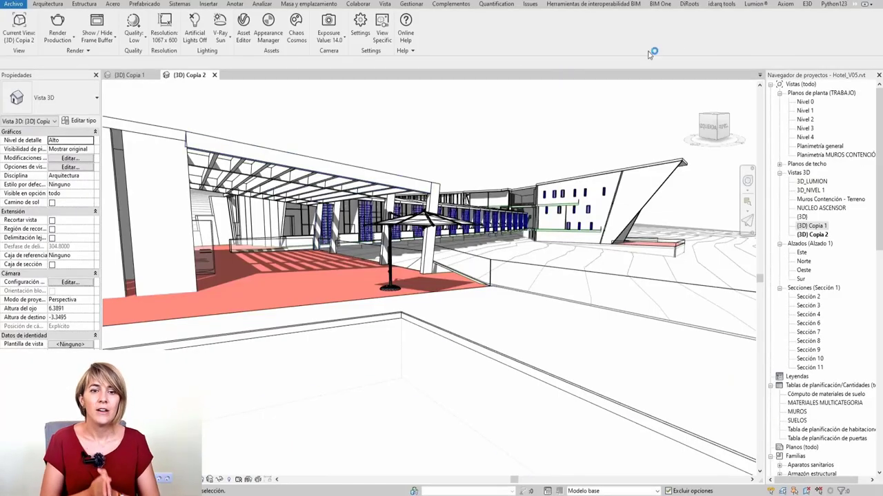
- Launch the Unity Reflect live viewer for the hotel model and move into it
{"action": "left_click", "coordinate": [854, 5]}
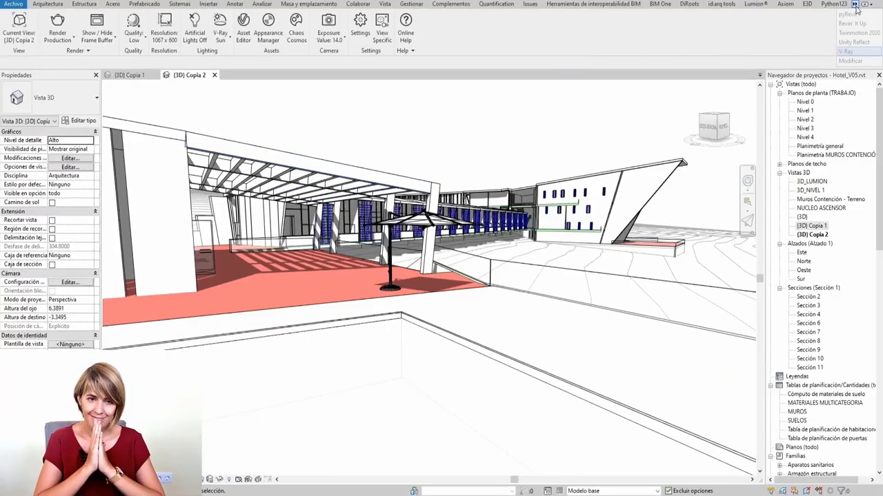
{"action": "left_click", "coordinate": [854, 43]}
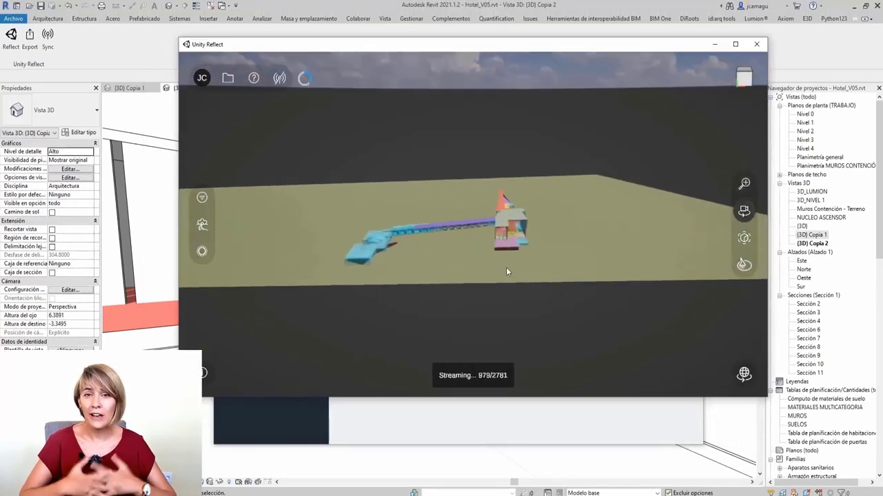
{"action": "mouse_move", "coordinate": [353, 264]}
{"action": "left_mouse_down"}
{"action": "mouse_move", "coordinate": [402, 224]}
{"action": "mouse_move", "coordinate": [516, 210]}
{"action": "mouse_move", "coordinate": [477, 229]}
{"action": "mouse_move", "coordinate": [438, 173]}
{"action": "mouse_move", "coordinate": [516, 206]}
{"action": "left_mouse_up"}
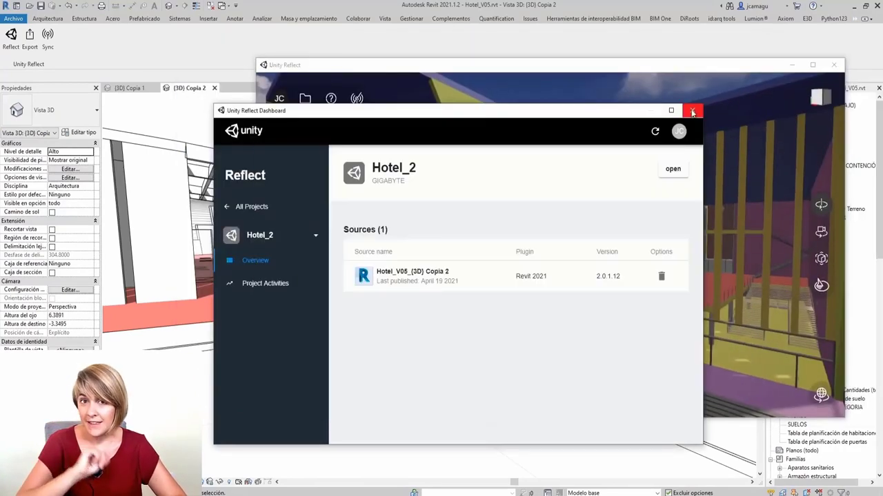
{"action": "left_click", "coordinate": [240, 281]}
- Adjust the sun study's time of day and year, then toggle the light data option
{"action": "left_click", "coordinate": [246, 274]}
{"action": "left_click_drag", "start_coordinate": [324, 197], "coordinate": [382, 199]}
{"action": "left_click_drag", "start_coordinate": [317, 218], "coordinate": [357, 221]}
{"action": "left_click", "coordinate": [246, 246]}
{"action": "left_click", "coordinate": [389, 266]}
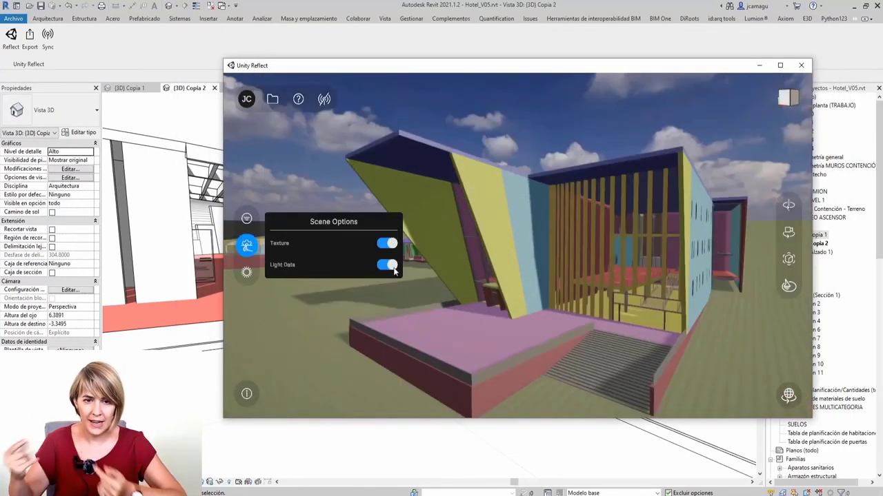
- Hide and then show the linked RVT models using the category filters
{"action": "left_click", "coordinate": [246, 218]}
{"action": "scroll", "coordinate": [316, 220], "scroll_direction": "down", "scroll_amount": 5}
{"action": "left_click", "coordinate": [385, 341]}
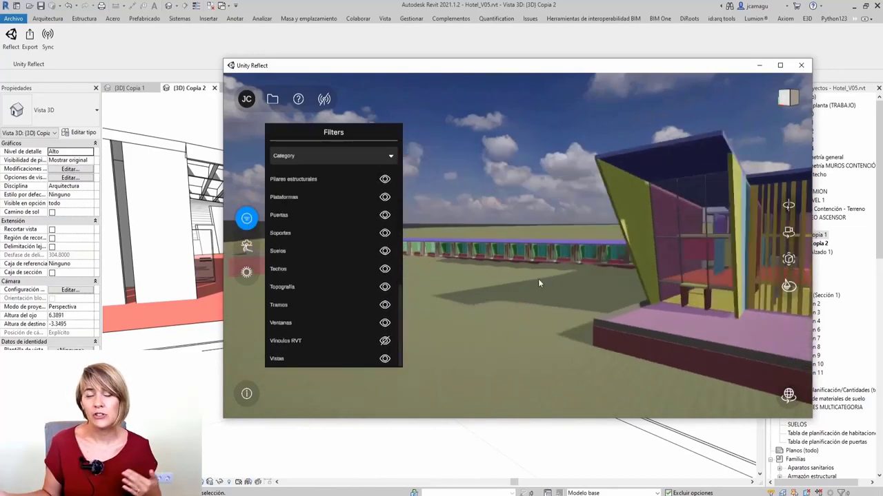
{"action": "left_click", "coordinate": [385, 341]}
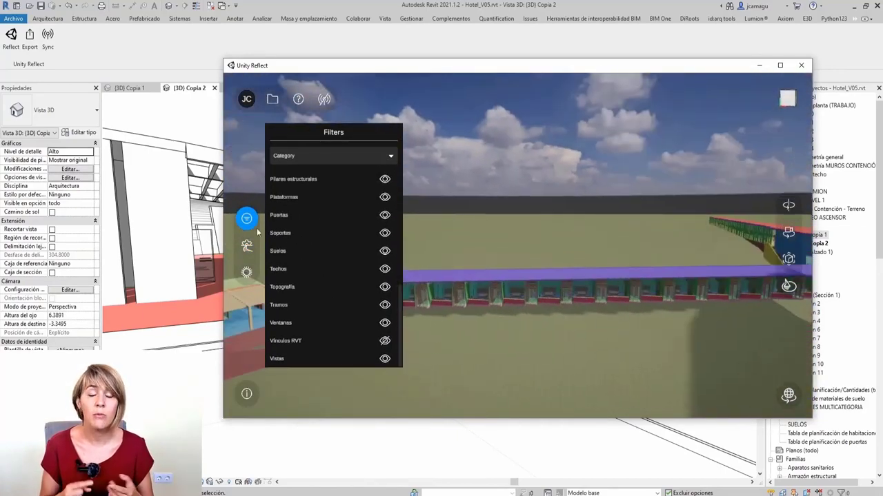
{"action": "scroll", "coordinate": [560, 322], "scroll_direction": "up", "scroll_amount": 3}
{"action": "scroll", "coordinate": [561, 322], "scroll_direction": "down", "scroll_amount": 5}
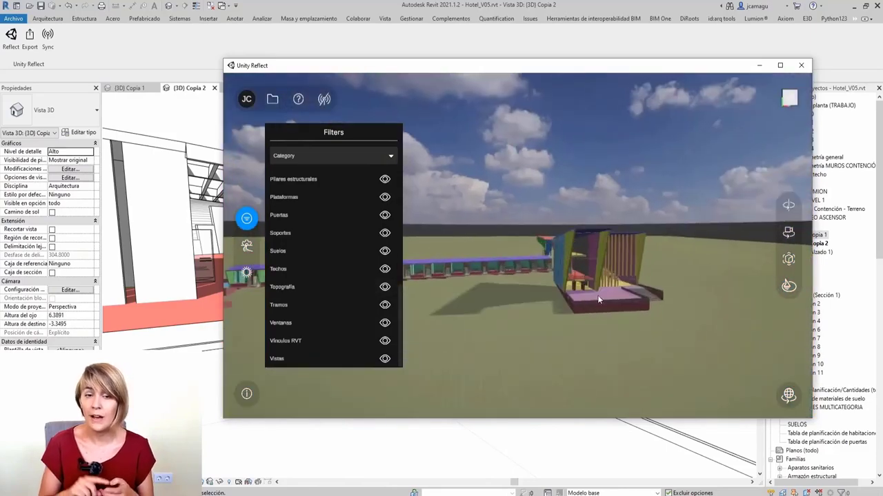
{"action": "scroll", "coordinate": [528, 265], "scroll_direction": "up", "scroll_amount": 5}
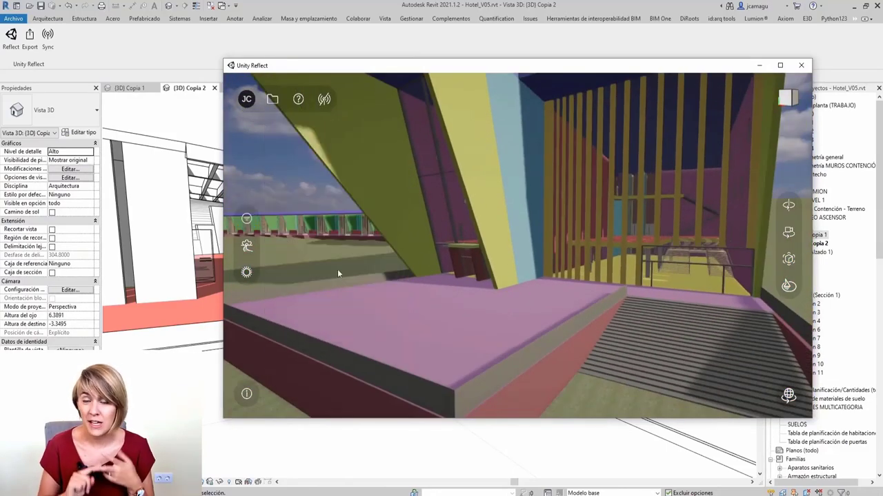
- Turn on BIM information and read the properties of a wall and slanted panel
{"action": "left_click", "coordinate": [788, 233]}
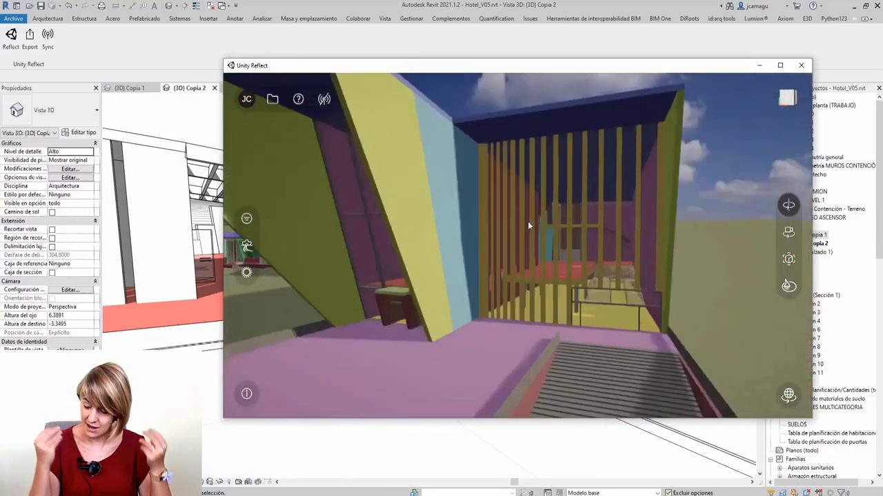
{"action": "left_click_drag", "start_coordinate": [705, 209], "coordinate": [546, 246]}
{"action": "left_click", "coordinate": [788, 260]}
{"action": "left_click", "coordinate": [469, 268]}
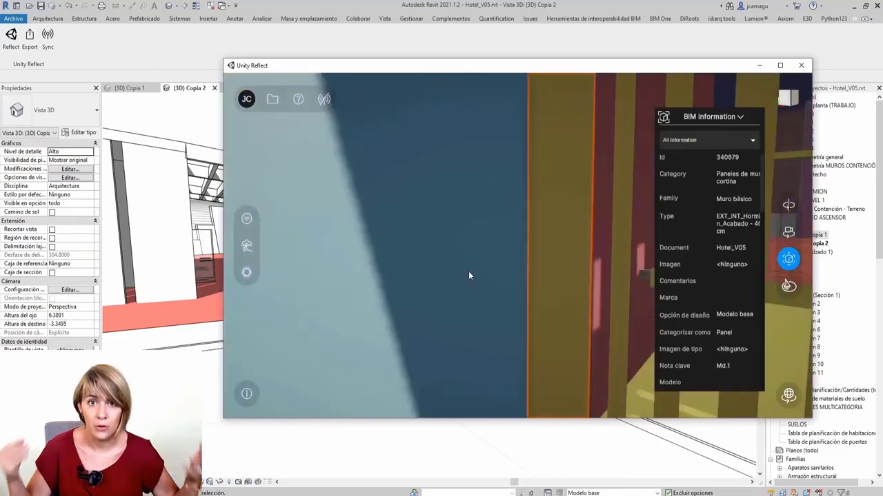
{"action": "scroll", "coordinate": [725, 186], "scroll_direction": "down", "scroll_amount": 1}
{"action": "scroll", "coordinate": [723, 187], "scroll_direction": "down", "scroll_amount": 3}
{"action": "scroll", "coordinate": [720, 189], "scroll_direction": "down", "scroll_amount": 2}
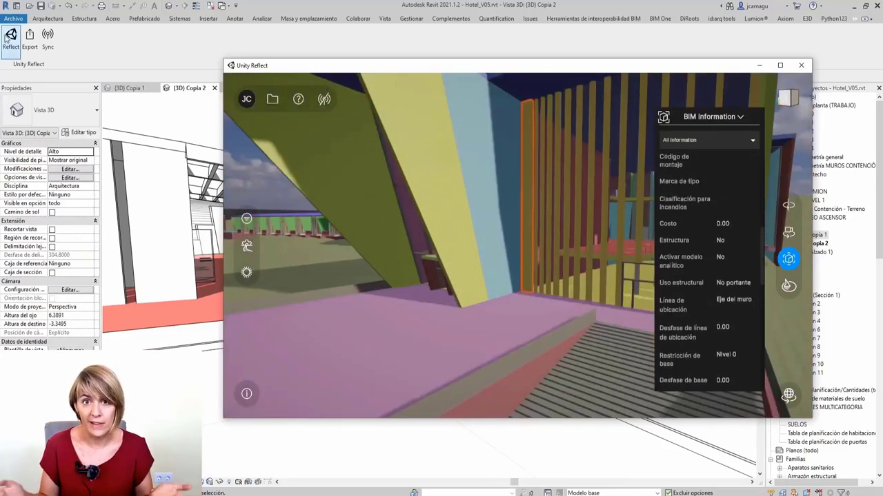
{"action": "scroll", "coordinate": [732, 229], "scroll_direction": "down", "scroll_amount": 2}
{"action": "left_click", "coordinate": [476, 180]}
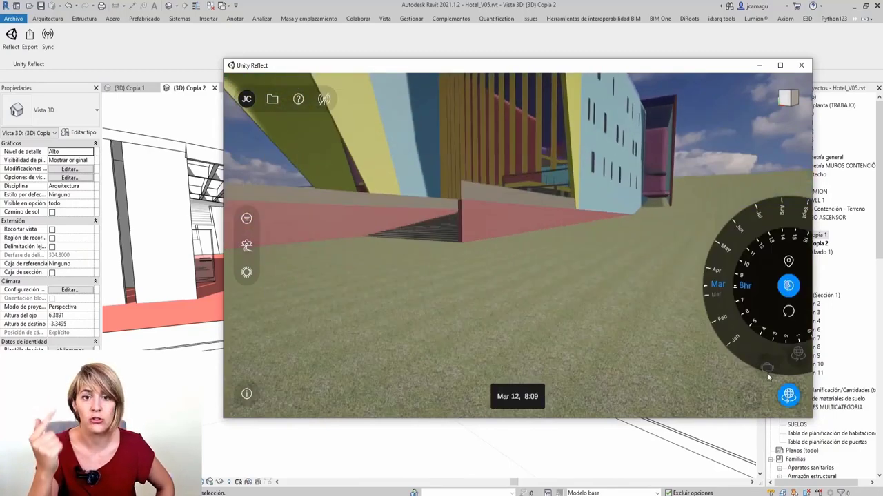
- Close the sun dial, open the wall's layer assembly, and switch to material painting
{"action": "left_click", "coordinate": [767, 371]}
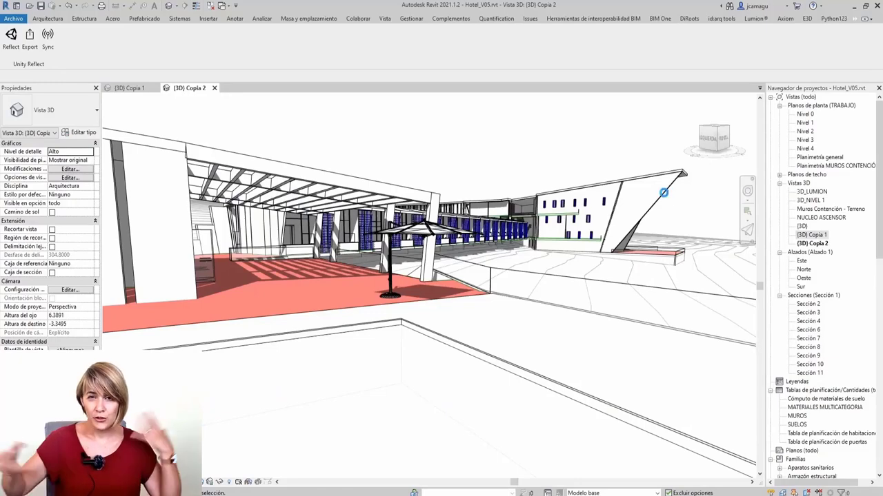
{"action": "double_click", "coordinate": [664, 193]}
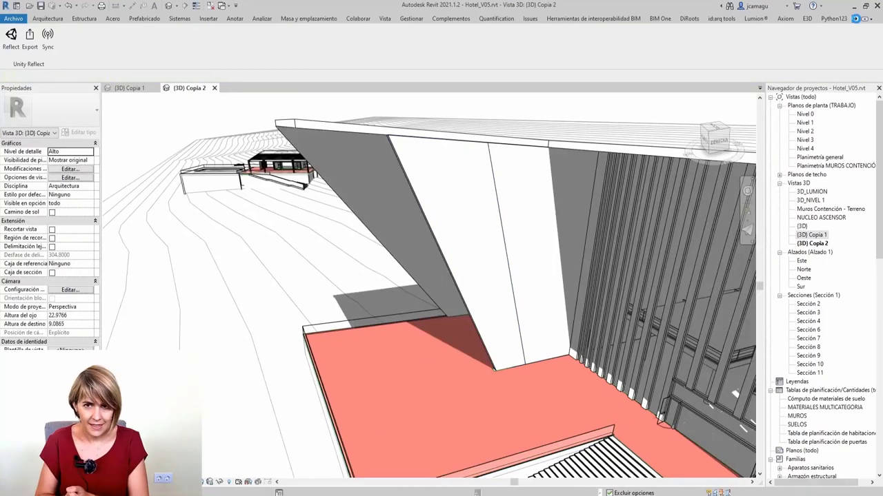
{"action": "key", "text": "p"}
{"action": "key", "text": "t"}
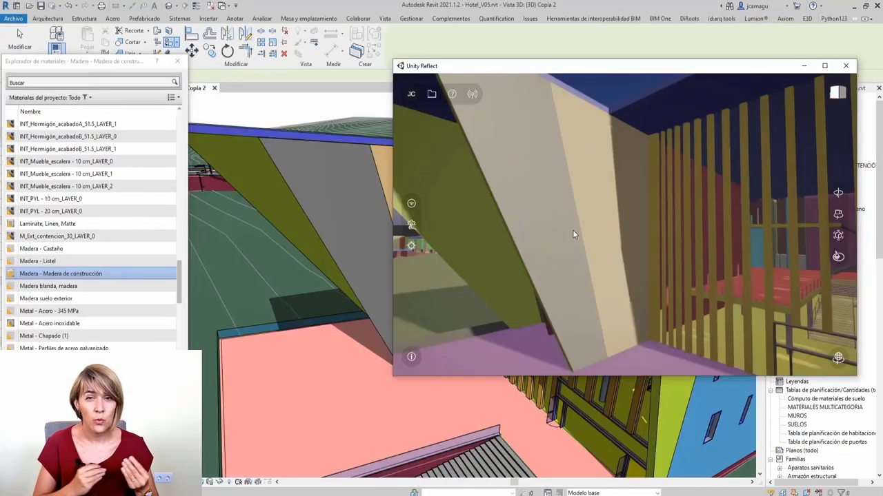
{"action": "left_click_drag", "start_coordinate": [573, 235], "coordinate": [484, 147]}
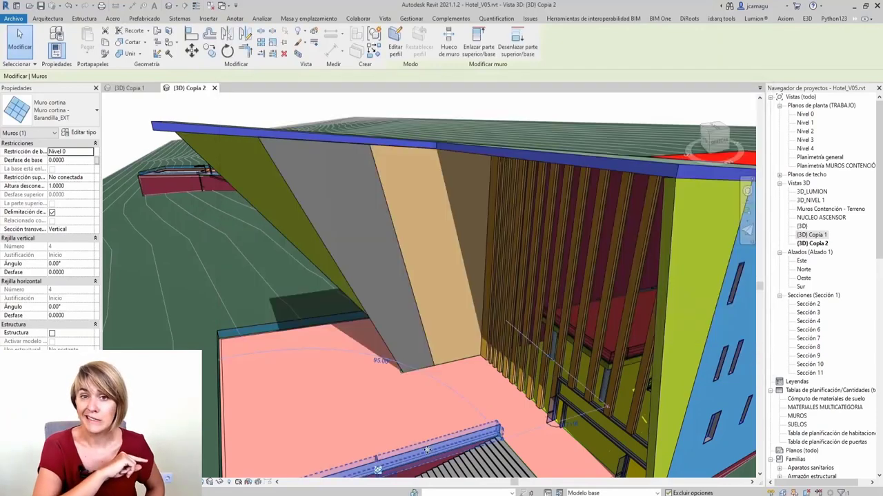
- Select a single glass railing panel beside the stairs
{"action": "left_click", "coordinate": [428, 449]}
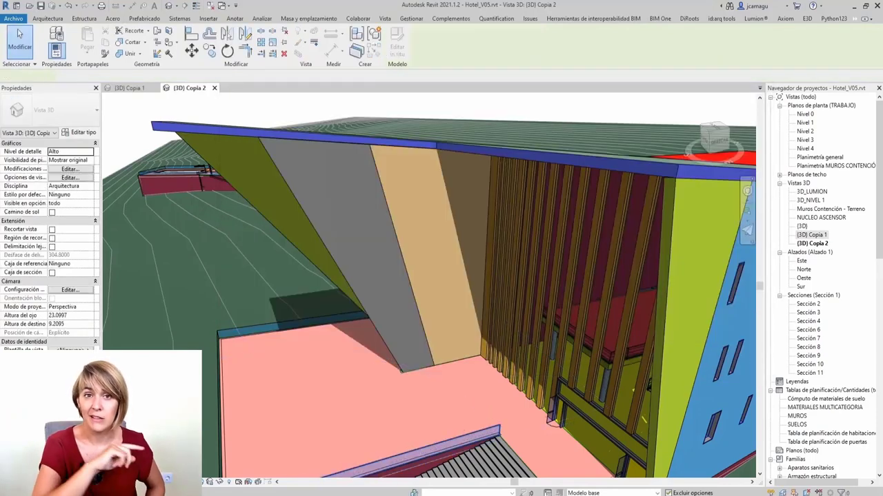
{"action": "key", "text": "Escape"}
{"action": "scroll", "coordinate": [397, 441], "scroll_direction": "up", "scroll_amount": 5}
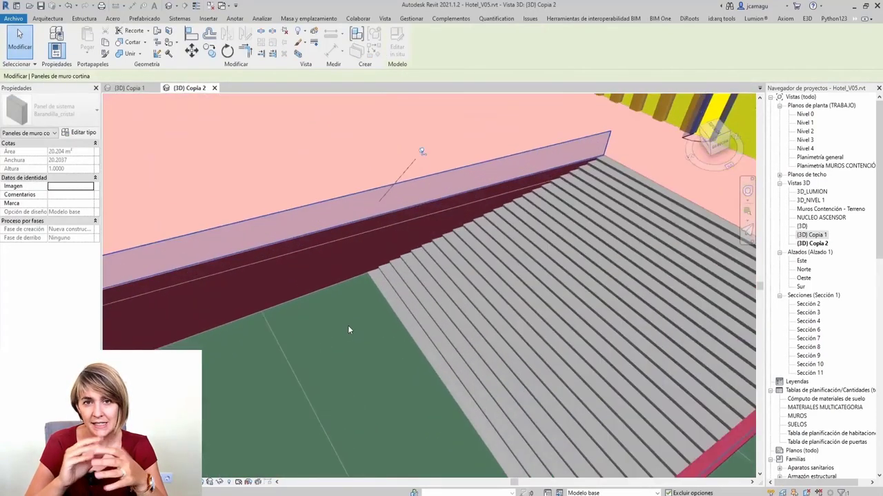
{"action": "scroll", "coordinate": [348, 325], "scroll_direction": "up", "scroll_amount": 5}
{"action": "left_click", "coordinate": [358, 275]}
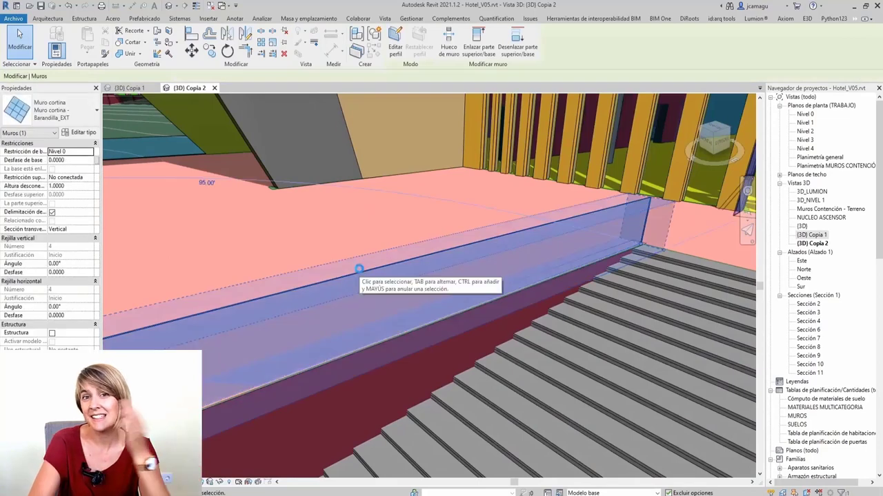
{"action": "key", "text": "Escape"}
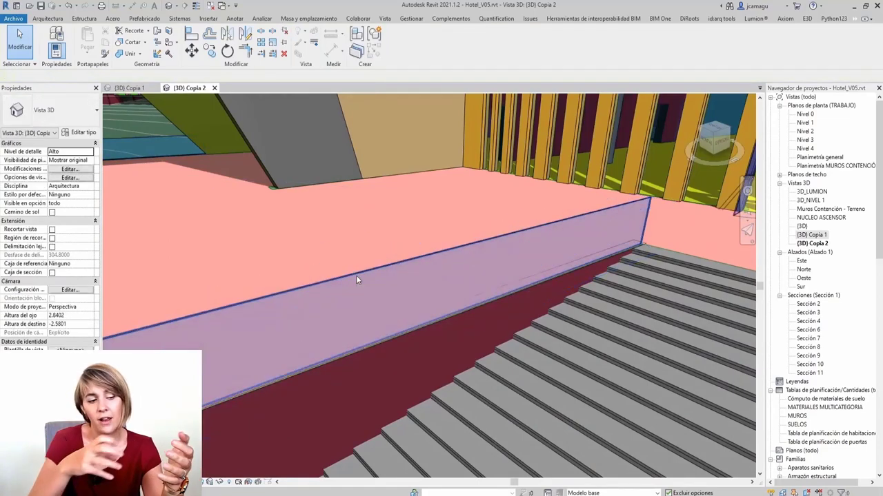
- Set the panel type's material to Vidrio and apply the change
{"action": "double_click", "coordinate": [358, 279]}
{"action": "left_click", "coordinate": [746, 229]}
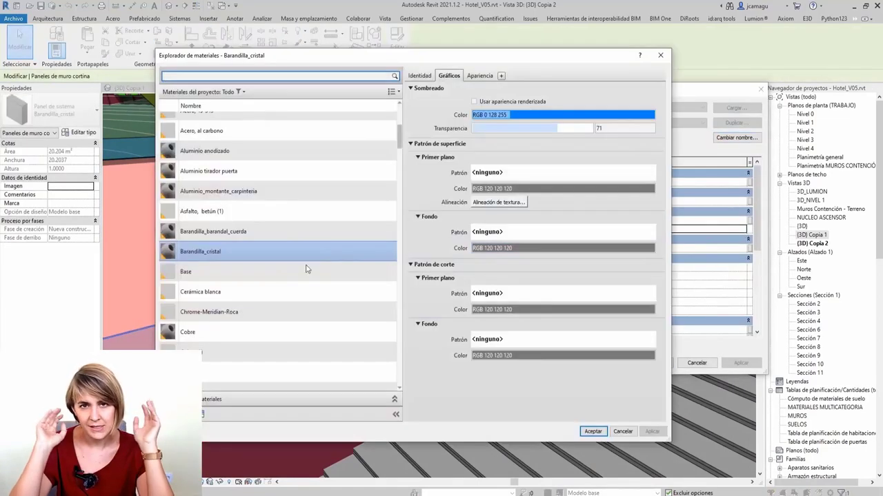
{"action": "scroll", "coordinate": [266, 289], "scroll_direction": "down", "scroll_amount": 5}
{"action": "scroll", "coordinate": [266, 290], "scroll_direction": "down", "scroll_amount": 5}
{"action": "left_click", "coordinate": [248, 307]}
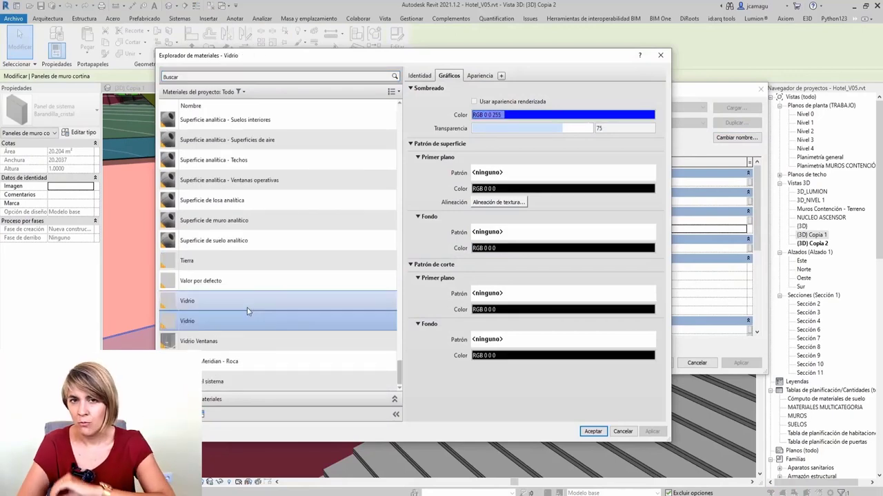
{"action": "left_click", "coordinate": [592, 431]}
{"action": "left_click", "coordinate": [650, 363]}
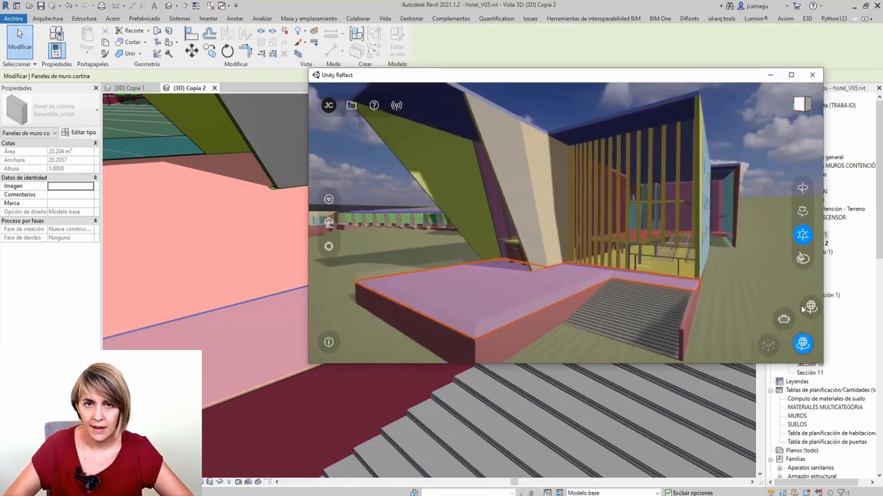
{"action": "left_click", "coordinate": [803, 260]}
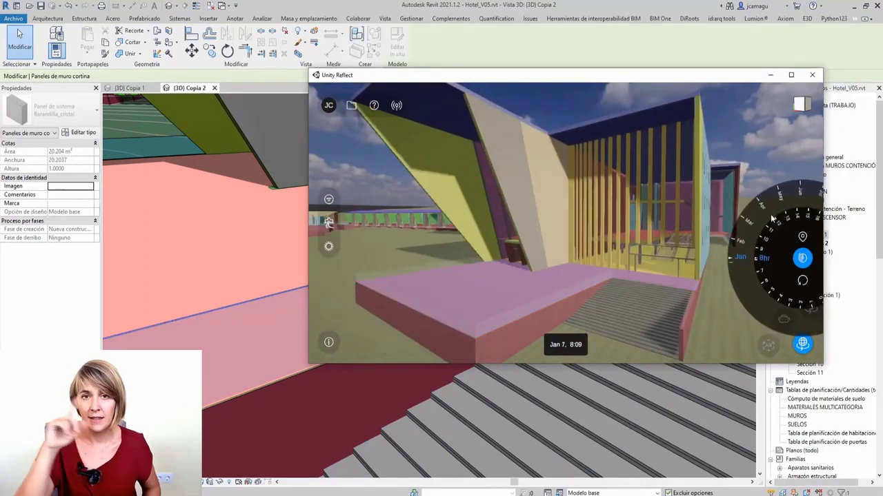
{"action": "left_click", "coordinate": [329, 248]}
{"action": "left_click", "coordinate": [329, 248]}
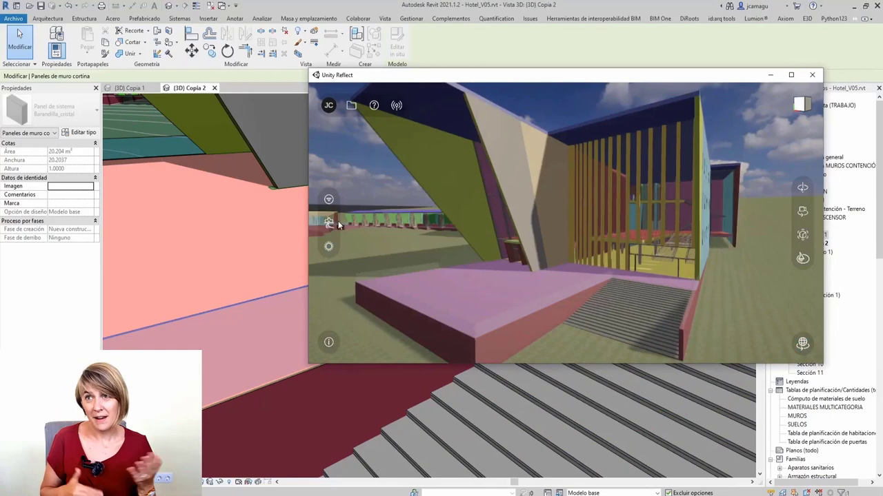
{"action": "left_click", "coordinate": [350, 105]}
{"action": "left_click", "coordinate": [350, 108]}
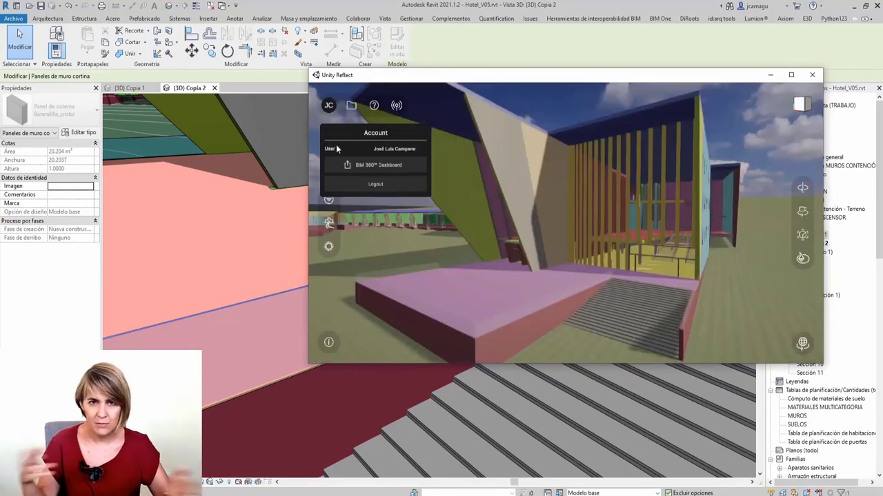
{"action": "left_click", "coordinate": [374, 106]}
{"action": "left_click", "coordinate": [374, 107]}
{"action": "left_click", "coordinate": [374, 108]}
{"action": "mouse_move", "coordinate": [800, 104]}
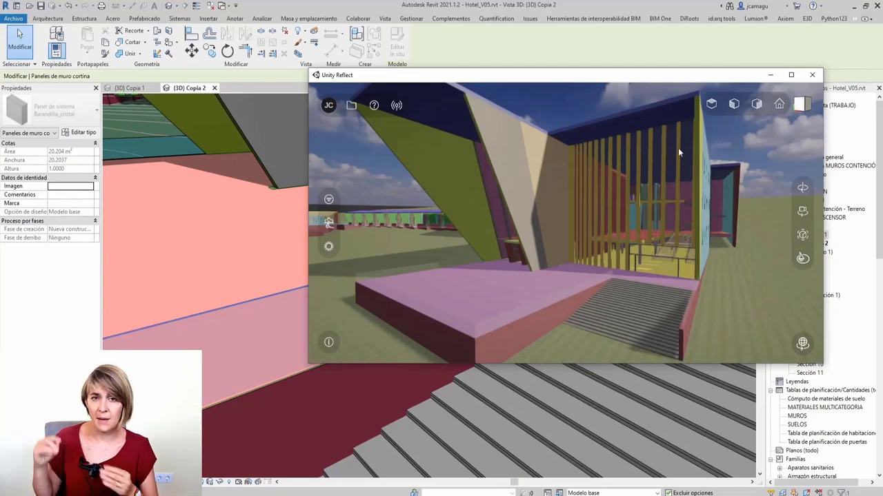
{"action": "mouse_move", "coordinate": [766, 77]}
{"action": "left_mouse_down"}
{"action": "mouse_move", "coordinate": [744, 98]}
{"action": "mouse_move", "coordinate": [644, 142]}
{"action": "left_mouse_up"}
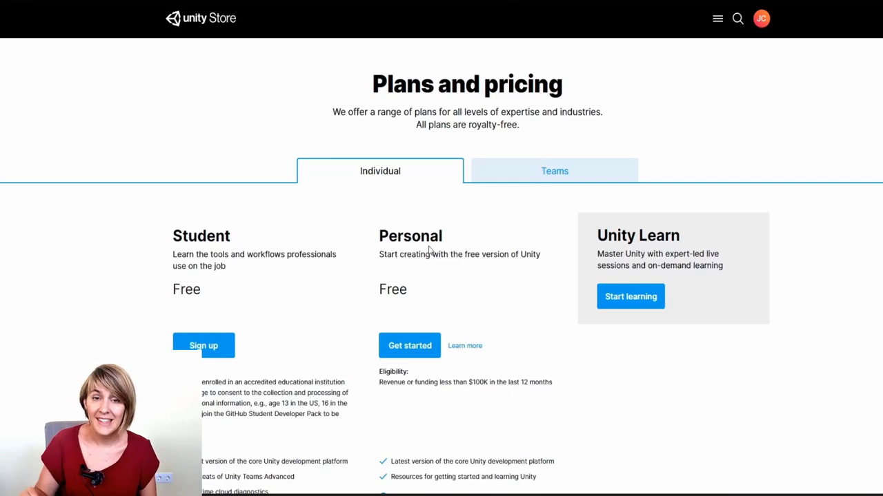
{"action": "left_click", "coordinate": [547, 178]}
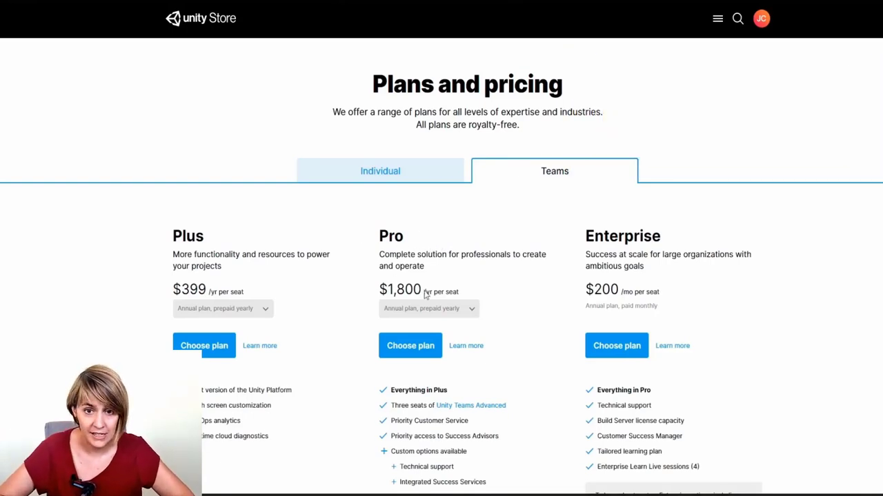
{"action": "left_click", "coordinate": [384, 172]}
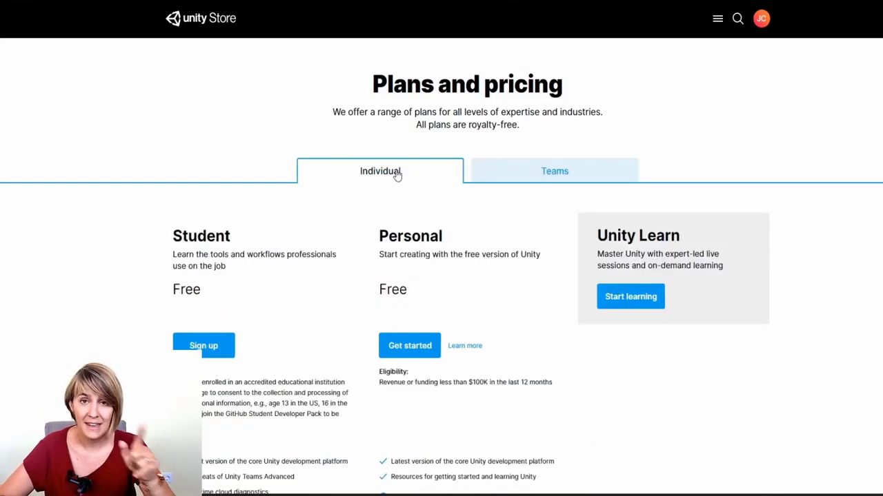
{"action": "scroll", "coordinate": [411, 200], "scroll_direction": "down", "scroll_amount": 2}
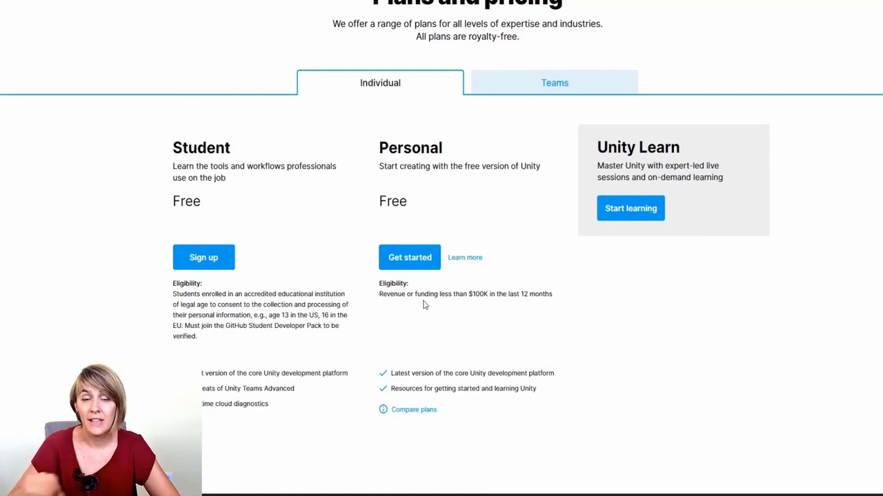
{"action": "mouse_move", "coordinate": [405, 295]}
{"action": "left_mouse_down"}
{"action": "mouse_move", "coordinate": [545, 301]}
{"action": "mouse_move", "coordinate": [394, 295]}
{"action": "left_mouse_up"}
{"action": "left_click", "coordinate": [556, 300]}
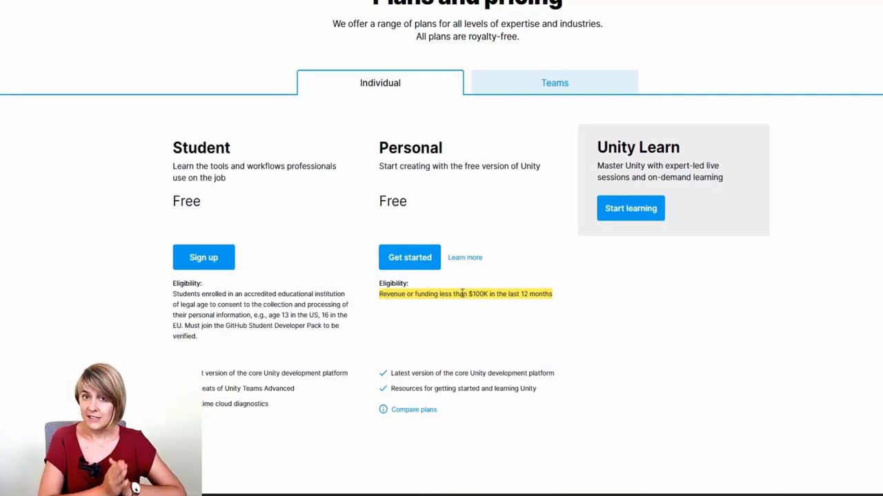
{"action": "left_click", "coordinate": [405, 296]}
{"action": "scroll", "coordinate": [450, 293], "scroll_direction": "down", "scroll_amount": 1}
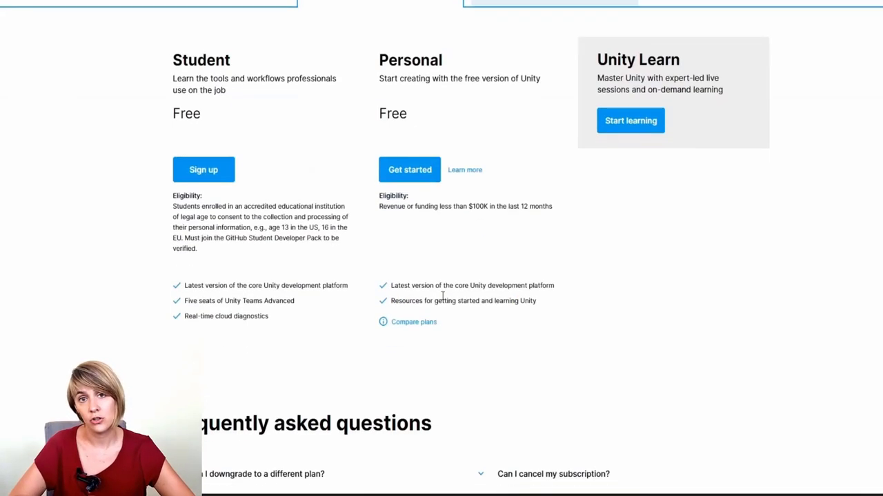
{"action": "scroll", "coordinate": [444, 298], "scroll_direction": "down", "scroll_amount": 1}
{"action": "scroll", "coordinate": [435, 300], "scroll_direction": "up", "scroll_amount": 1}
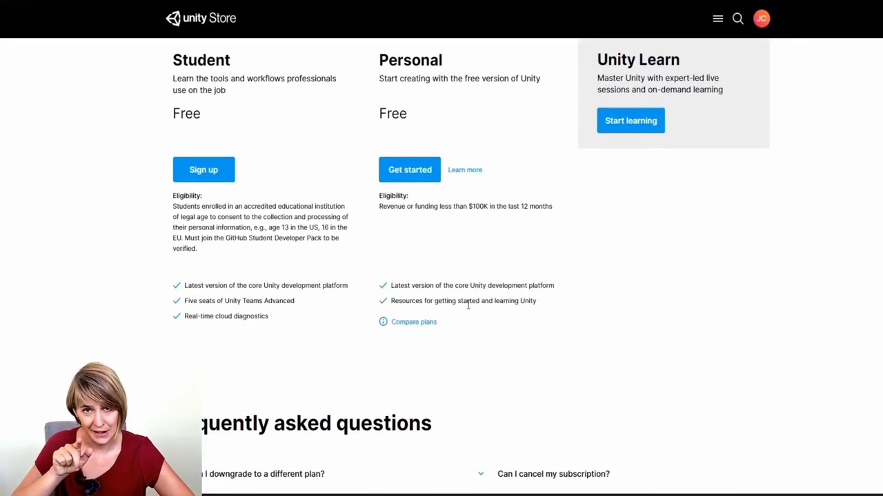
{"action": "scroll", "coordinate": [434, 301], "scroll_direction": "up", "scroll_amount": 2}
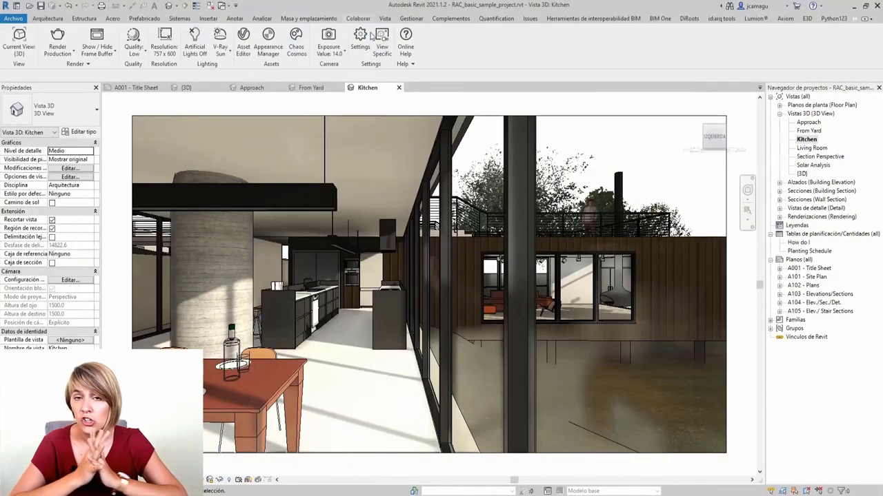
- Switch the V-Ray render engine to CUDA and expand its GI, interactive and optimization sections
{"action": "left_click", "coordinate": [360, 38]}
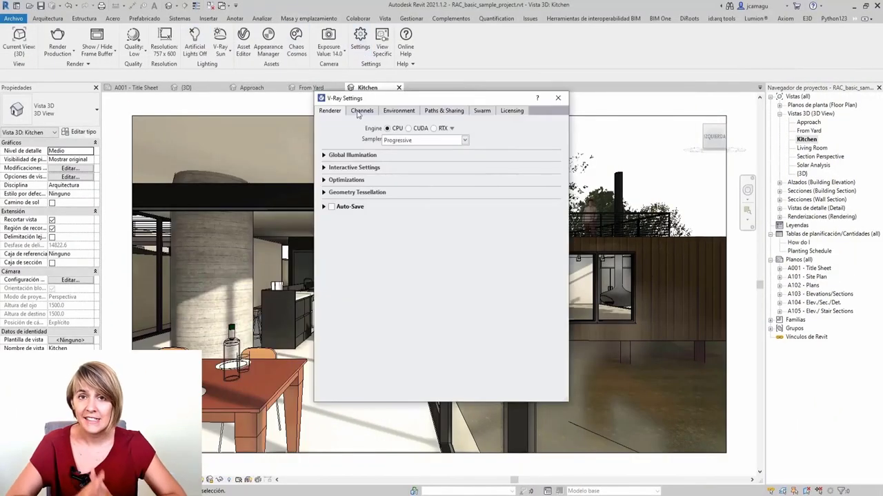
{"action": "left_click", "coordinate": [416, 130]}
{"action": "left_click", "coordinate": [352, 154]}
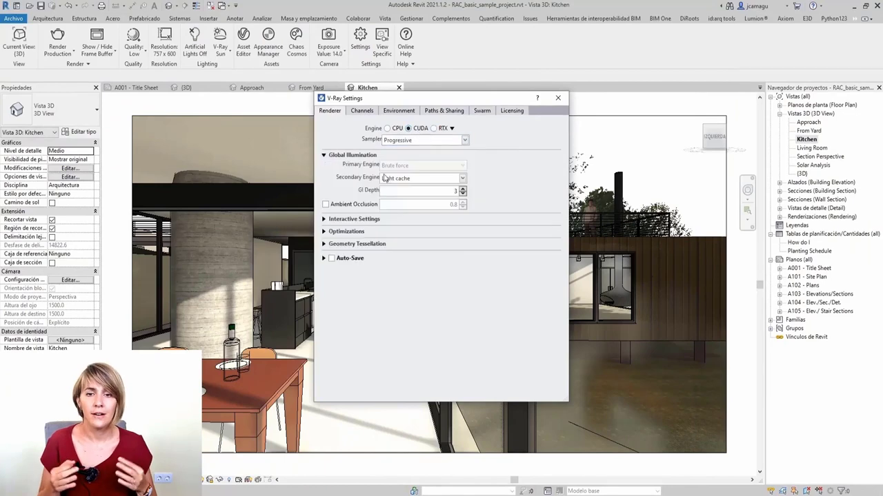
{"action": "left_click", "coordinate": [354, 222]}
{"action": "left_click", "coordinate": [346, 287]}
- Browse the render channel, denoiser, environment, paths and licensing settings, then close V-Ray settings
{"action": "left_click", "coordinate": [361, 111]}
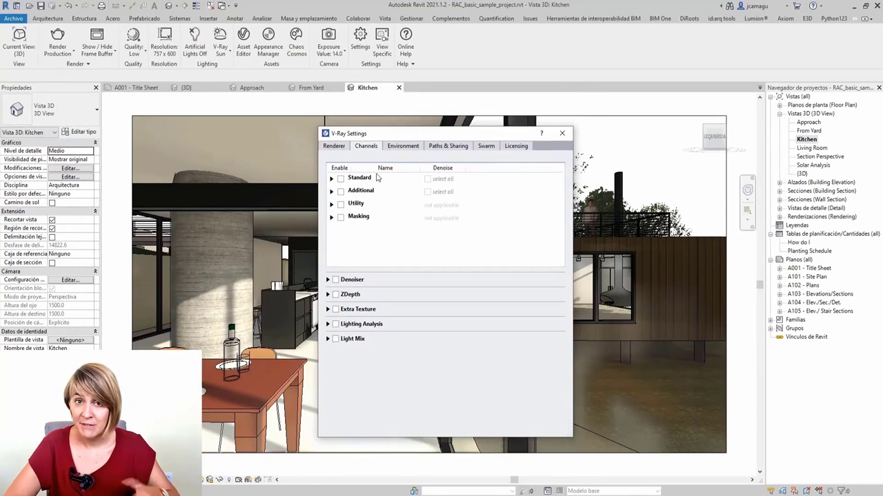
{"action": "left_click", "coordinate": [328, 280]}
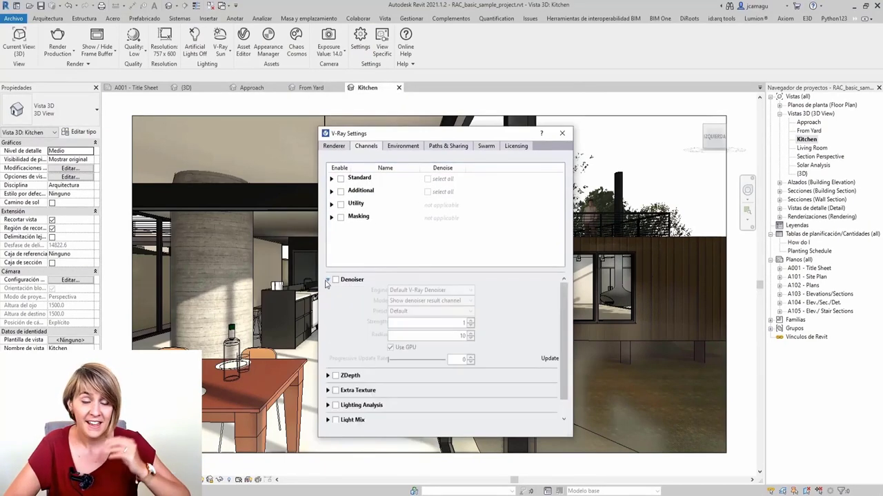
{"action": "left_click", "coordinate": [327, 279]}
{"action": "left_click", "coordinate": [402, 147]}
{"action": "left_click", "coordinate": [448, 146]}
{"action": "left_click", "coordinate": [516, 146]}
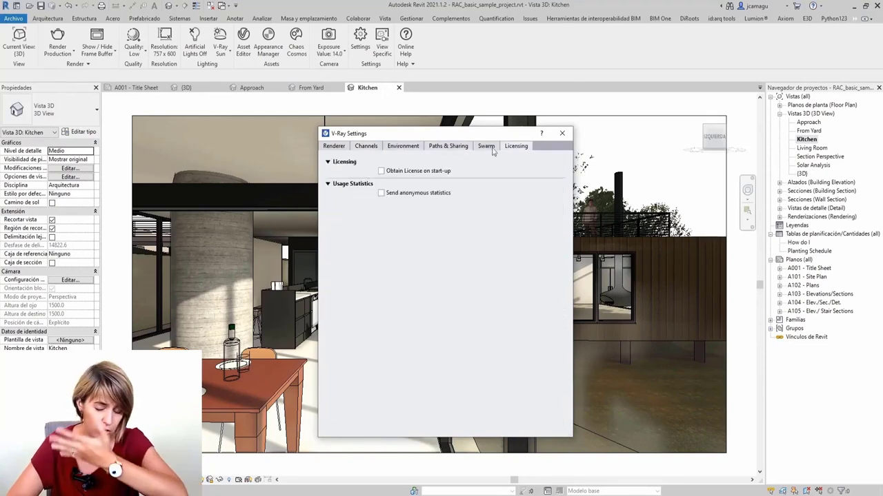
{"action": "left_click", "coordinate": [562, 133]}
- Set the render resolution to a 16:9 Widescreen aspect ratio (1067 x 600)
{"action": "left_click", "coordinate": [135, 53]}
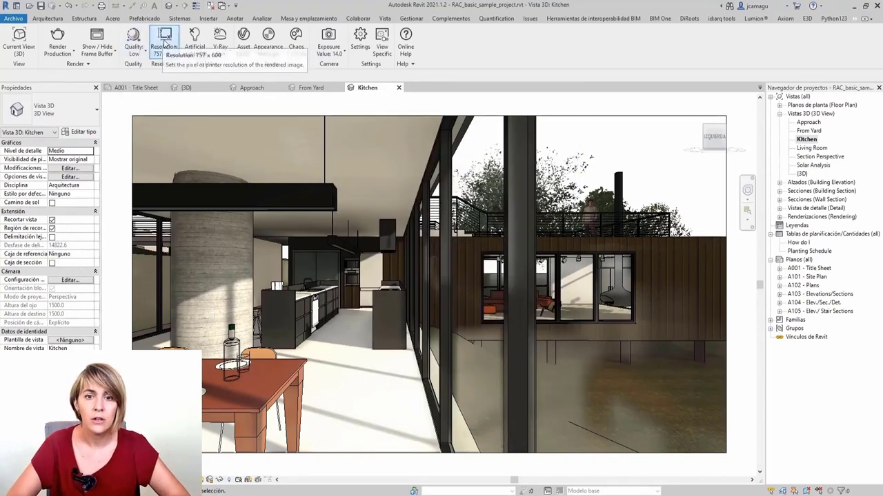
{"action": "left_click", "coordinate": [164, 43]}
{"action": "left_click", "coordinate": [181, 74]}
{"action": "left_click", "coordinate": [173, 82]}
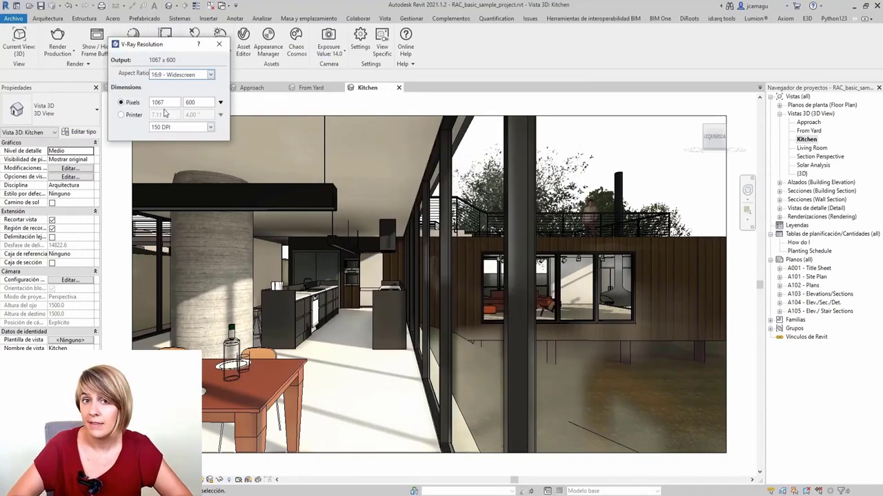
{"action": "left_click", "coordinate": [220, 44]}
- Review the production render, frame buffer and V-Ray sun options
{"action": "left_click", "coordinate": [69, 54]}
{"action": "left_click", "coordinate": [110, 54]}
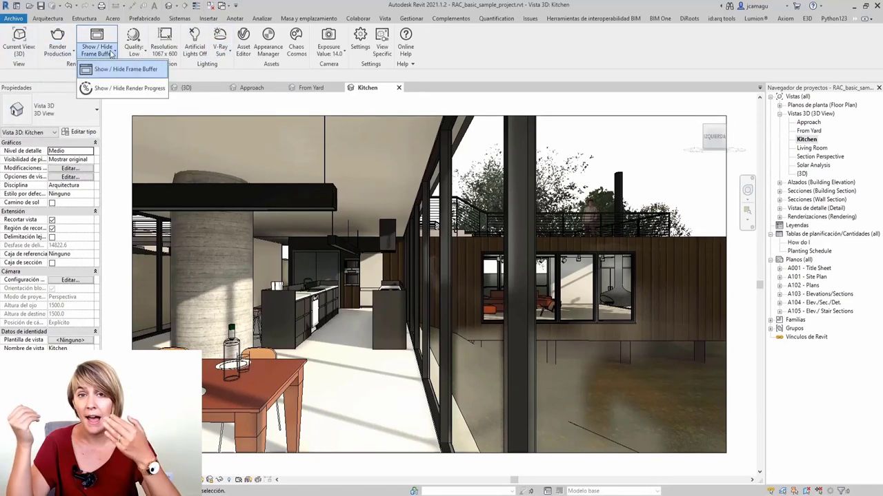
{"action": "left_click", "coordinate": [303, 205]}
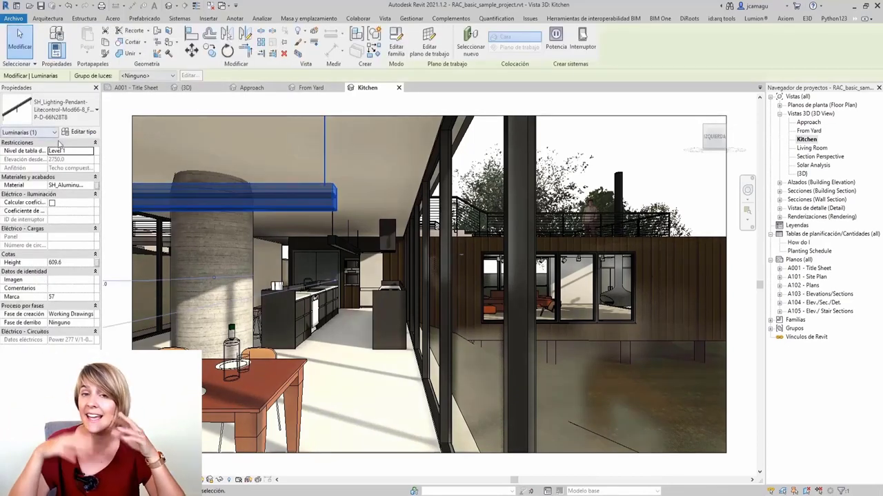
{"action": "key", "text": "Escape"}
{"action": "left_click", "coordinate": [221, 50]}
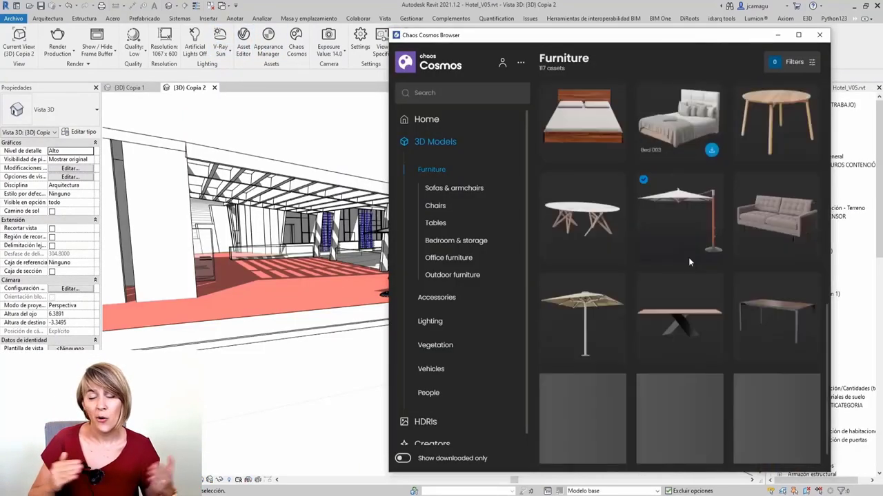
- Preview the Umbrella 002, Table Dining 009 and Chair Office 002 asset details
{"action": "left_click", "coordinate": [688, 257]}
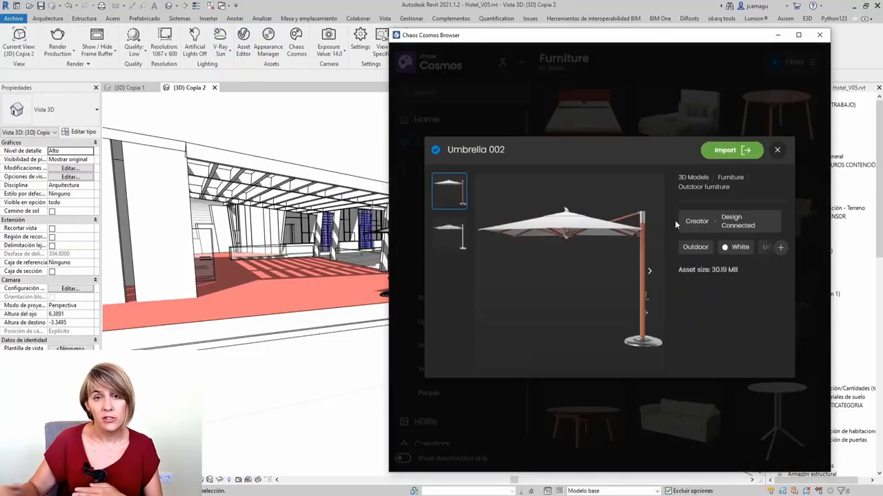
{"action": "left_click", "coordinate": [777, 149]}
{"action": "left_click", "coordinate": [722, 269]}
{"action": "left_click", "coordinate": [777, 150]}
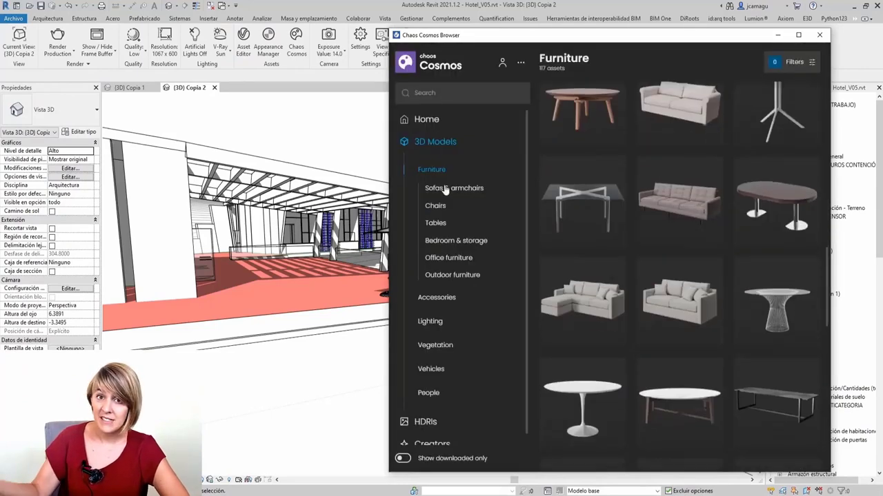
{"action": "scroll", "coordinate": [632, 235], "scroll_direction": "down", "scroll_amount": 5}
{"action": "scroll", "coordinate": [635, 236], "scroll_direction": "down", "scroll_amount": 3}
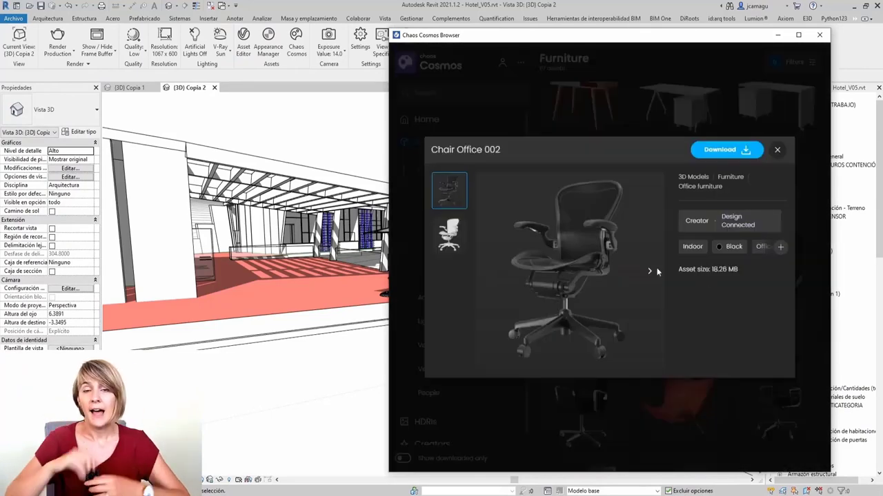
{"action": "left_click", "coordinate": [448, 222]}
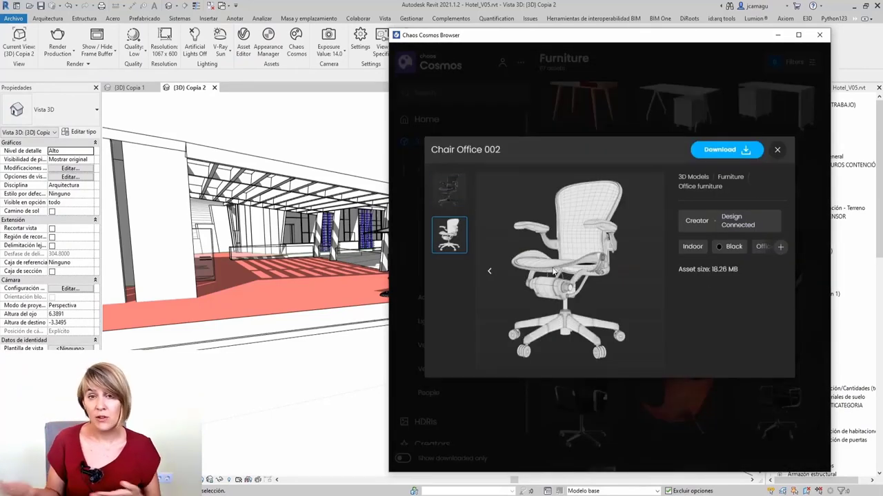
{"action": "left_click", "coordinate": [776, 149]}
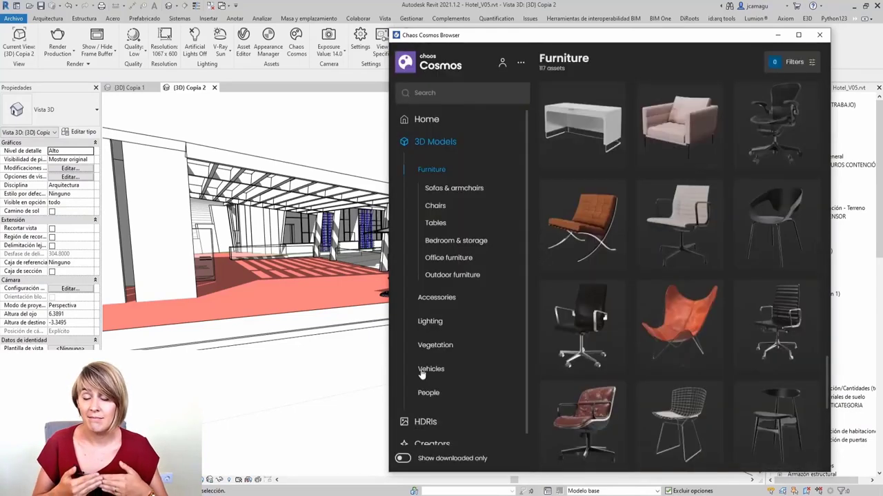
- Browse the Vehicles, People, Vegetation, Accessories and HDRI categories
{"action": "left_click", "coordinate": [430, 334]}
{"action": "left_click", "coordinate": [427, 358]}
{"action": "left_click", "coordinate": [435, 241]}
{"action": "scroll", "coordinate": [600, 280], "scroll_direction": "down", "scroll_amount": 5}
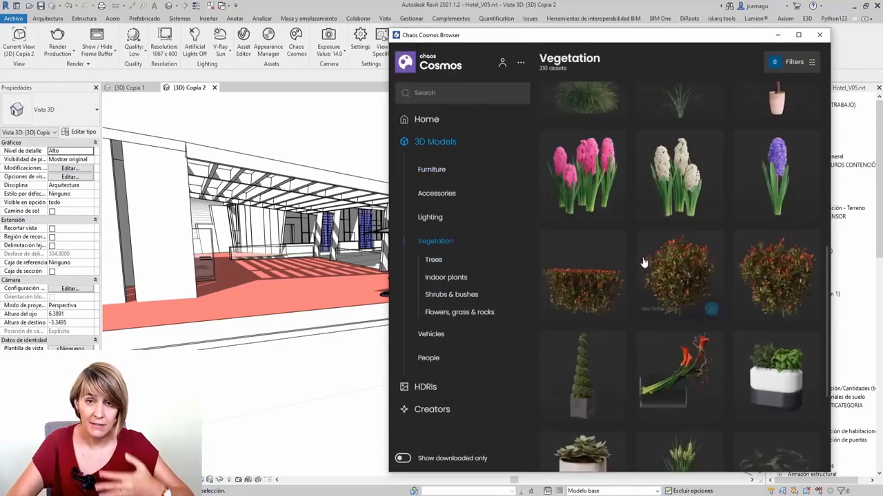
{"action": "scroll", "coordinate": [641, 245], "scroll_direction": "down", "scroll_amount": 2}
{"action": "scroll", "coordinate": [609, 218], "scroll_direction": "down", "scroll_amount": 3}
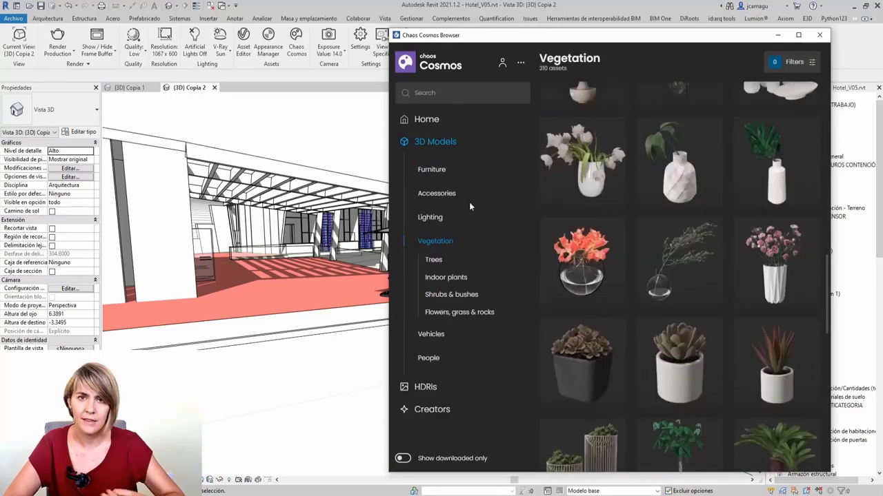
{"action": "left_click", "coordinate": [422, 195]}
{"action": "scroll", "coordinate": [679, 235], "scroll_direction": "down", "scroll_amount": 2}
{"action": "scroll", "coordinate": [690, 290], "scroll_direction": "down", "scroll_amount": 3}
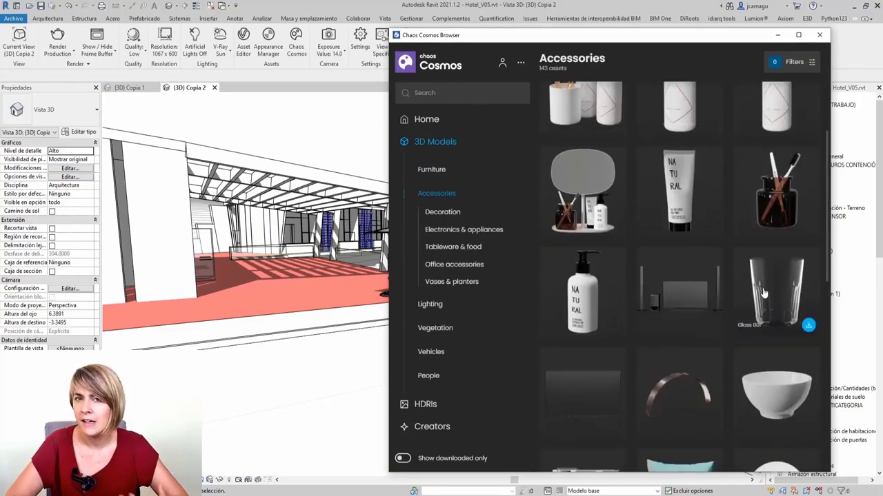
{"action": "scroll", "coordinate": [583, 200], "scroll_direction": "down", "scroll_amount": 1}
{"action": "left_click", "coordinate": [432, 404]}
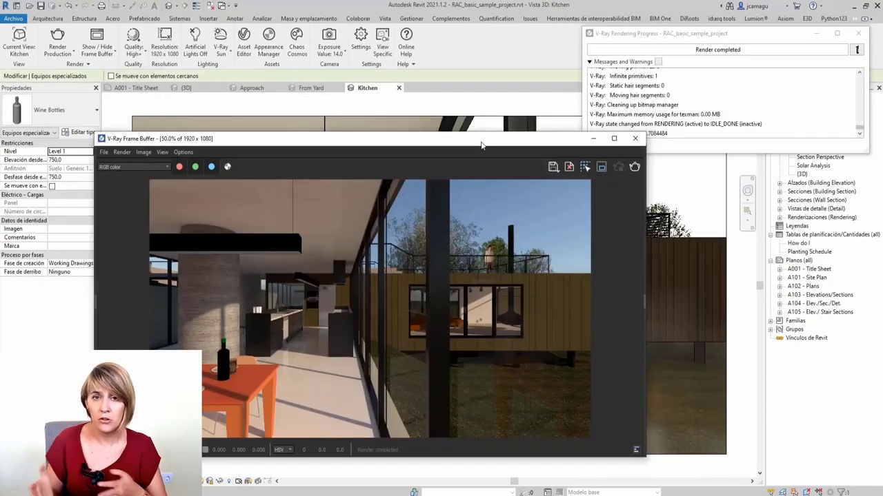
- Maximize the finished kitchen render, zoom in to inspect it, then close the Frame Buffer
{"action": "double_click", "coordinate": [481, 145]}
{"action": "scroll", "coordinate": [424, 269], "scroll_direction": "up", "scroll_amount": 2}
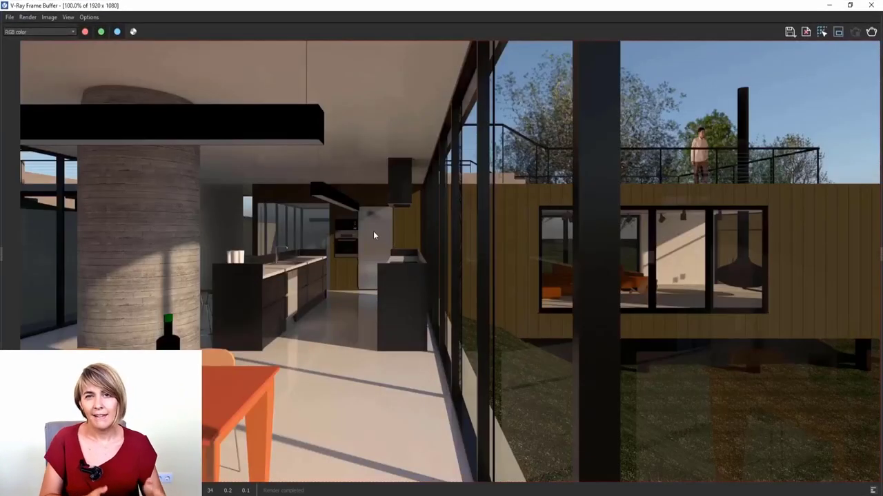
{"action": "scroll", "coordinate": [269, 160], "scroll_direction": "up", "scroll_amount": 2}
{"action": "scroll", "coordinate": [276, 151], "scroll_direction": "up", "scroll_amount": 2}
{"action": "scroll", "coordinate": [503, 146], "scroll_direction": "down", "scroll_amount": 2}
{"action": "scroll", "coordinate": [230, 166], "scroll_direction": "up", "scroll_amount": 2}
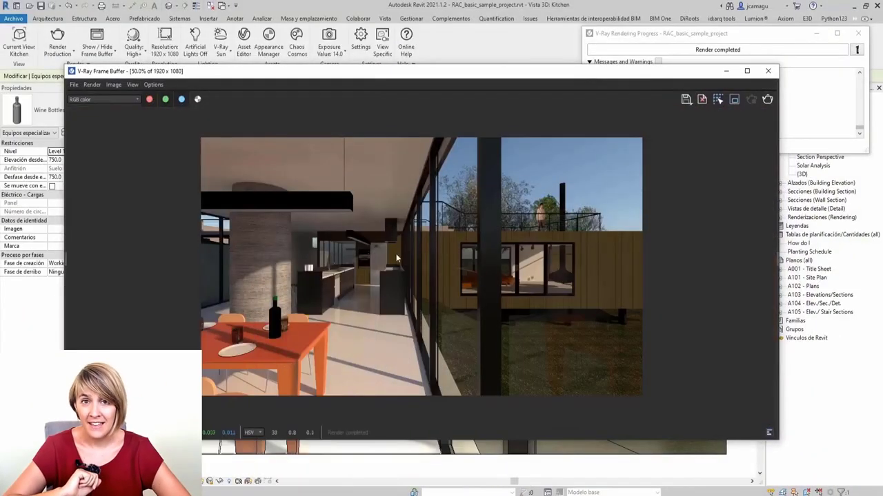
{"action": "left_click_drag", "start_coordinate": [722, 78], "coordinate": [717, 88]}
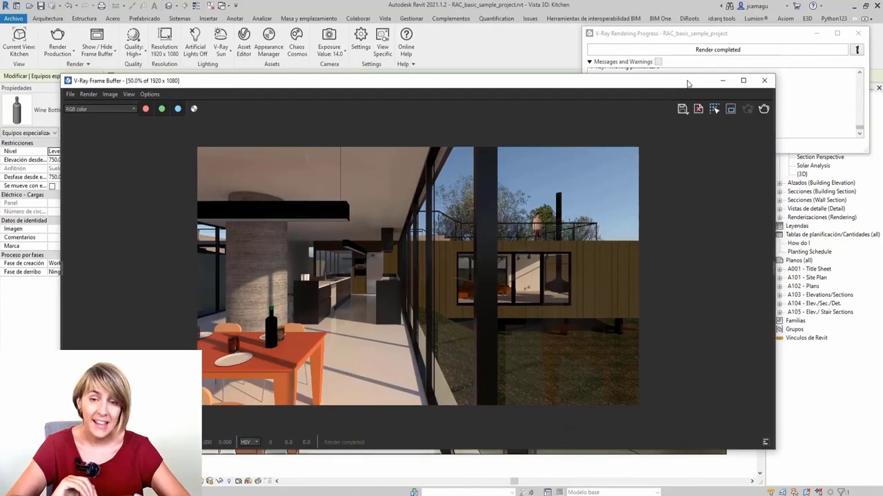
{"action": "left_click", "coordinate": [764, 82]}
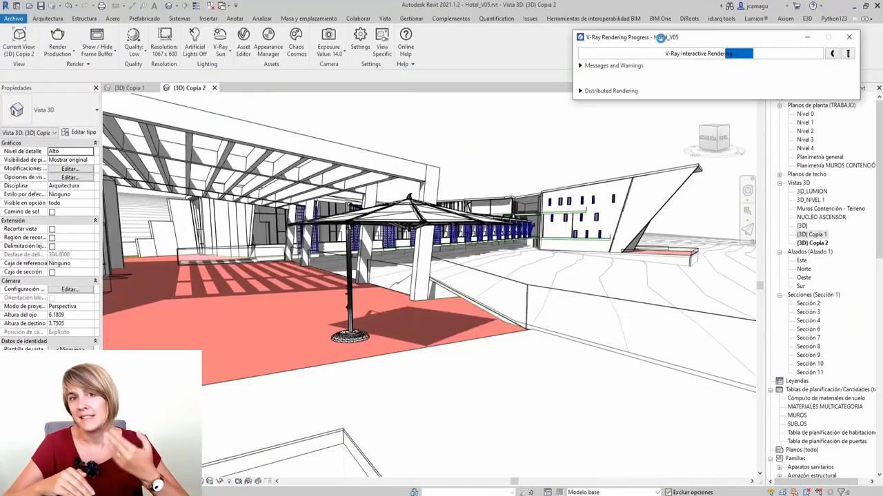
- Start a V-Ray render of the hotel terrace view with the umbrella
{"action": "left_click", "coordinate": [54, 48]}
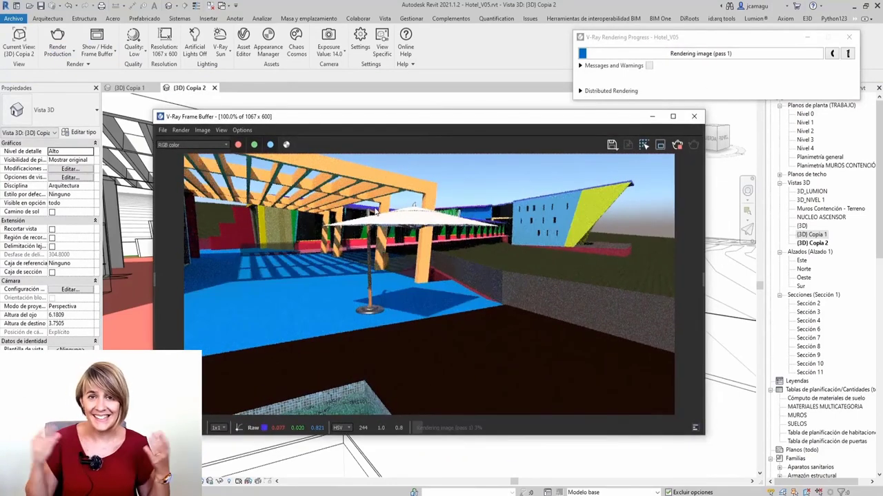
{"action": "scroll", "coordinate": [371, 235], "scroll_direction": "up", "scroll_amount": 1}
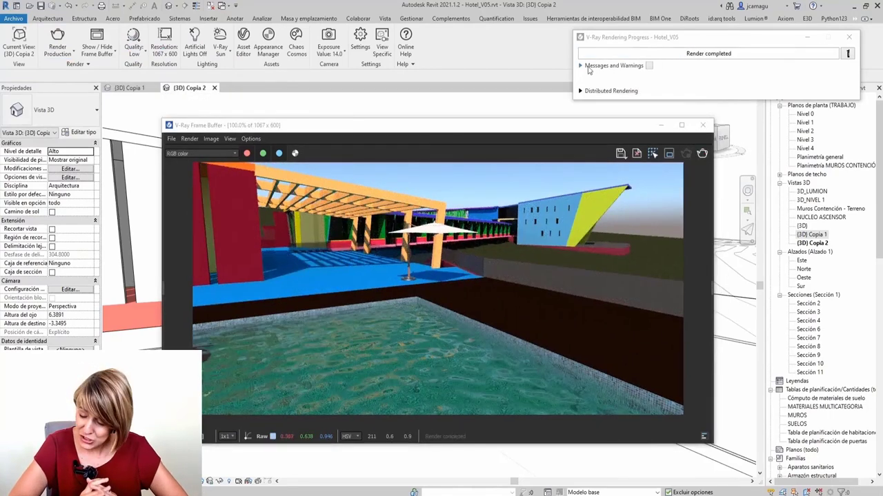
{"action": "left_click", "coordinate": [589, 69]}
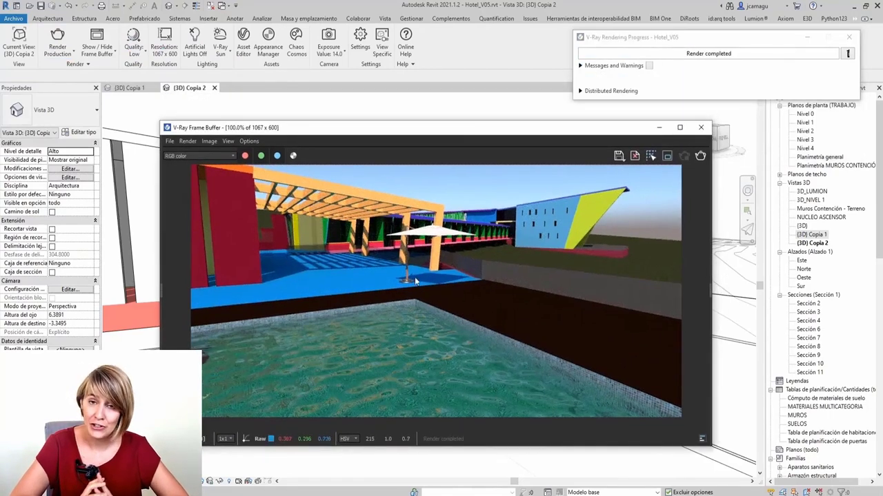
{"action": "scroll", "coordinate": [415, 277], "scroll_direction": "up", "scroll_amount": 2}
- Maximize and zoom into the pool terrace render, restore it, then minimize the Frame Buffer
{"action": "double_click", "coordinate": [397, 131]}
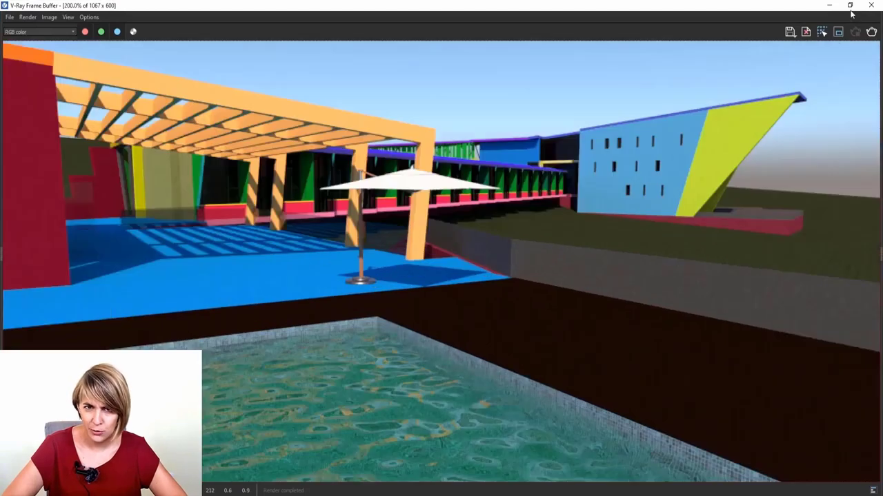
{"action": "double_click", "coordinate": [441, 5]}
{"action": "scroll", "coordinate": [368, 338], "scroll_direction": "up", "scroll_amount": 1}
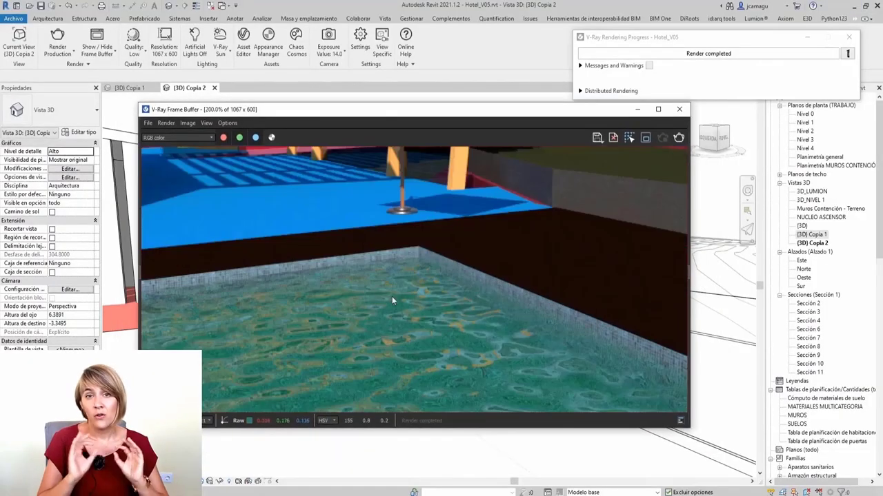
{"action": "scroll", "coordinate": [410, 270], "scroll_direction": "down", "scroll_amount": 1}
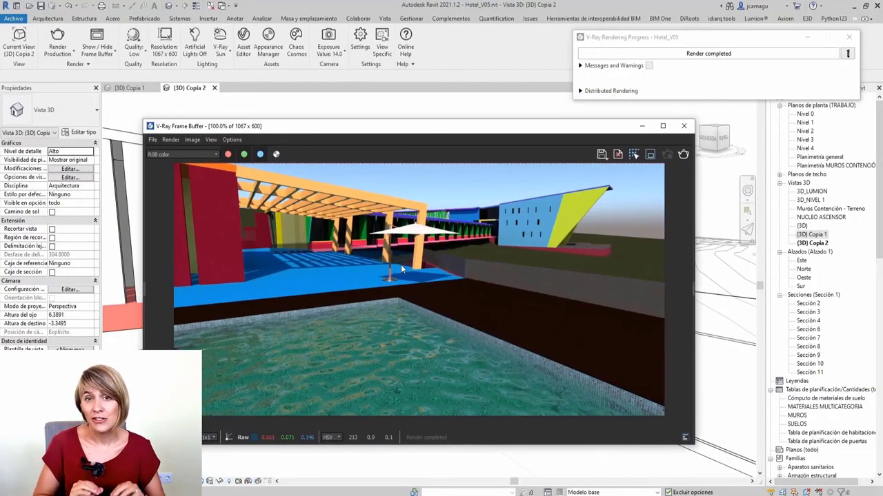
{"action": "left_click", "coordinate": [642, 126]}
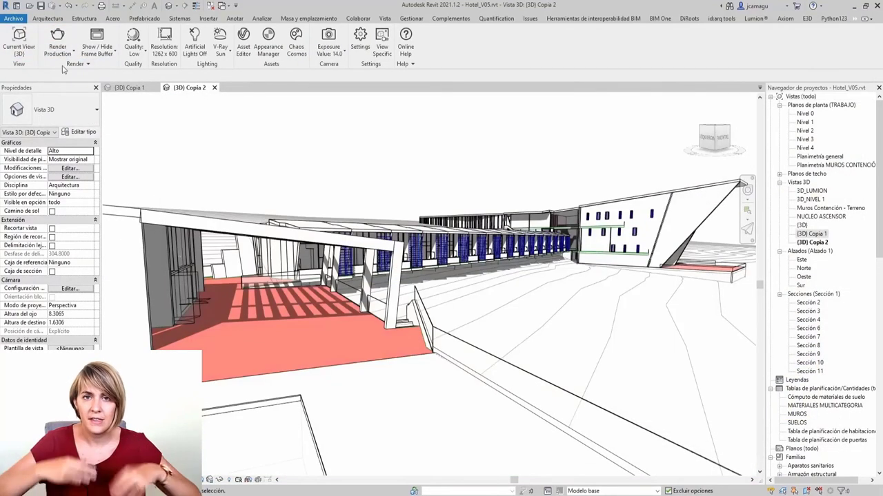
- Set V-Ray quality to Medium and launch a production render of the 3D view
{"action": "left_click", "coordinate": [20, 49]}
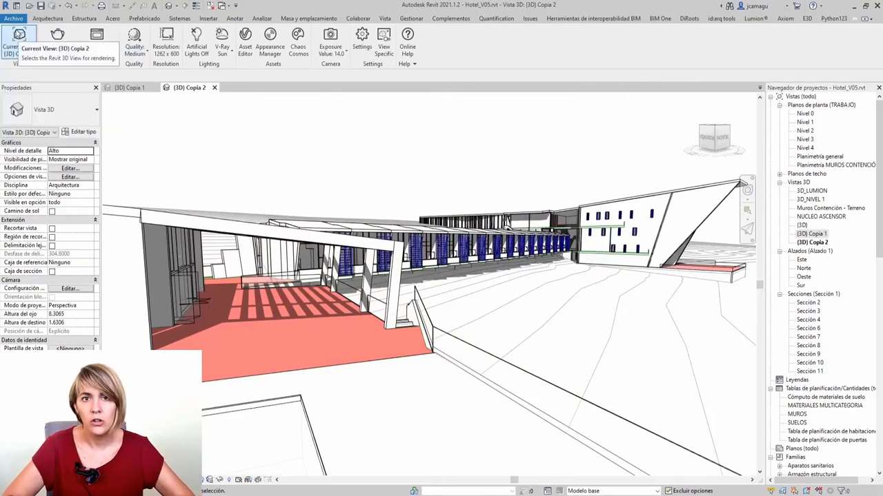
{"action": "left_click", "coordinate": [57, 37]}
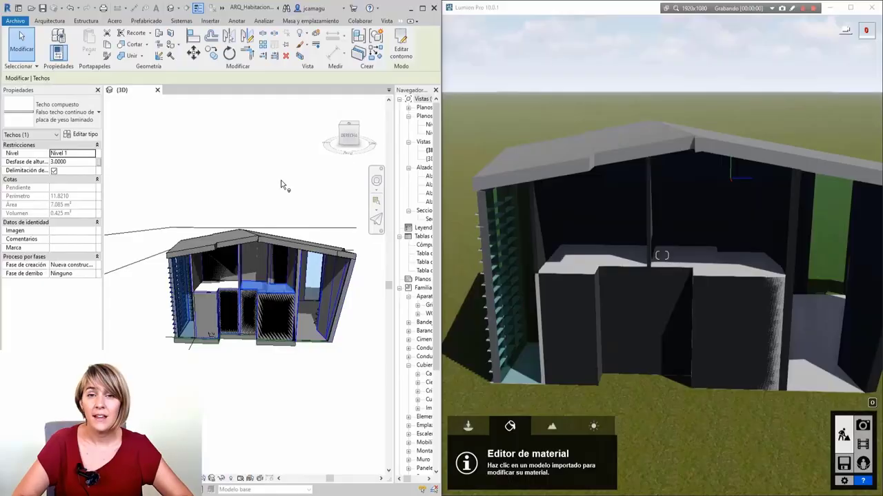
- Orbit the Revit 3D_LUMION view back and forth, then orbit the Lumion camera around the corridor
{"action": "left_click_drag", "start_coordinate": [281, 184], "coordinate": [231, 264], "text": "shift"}
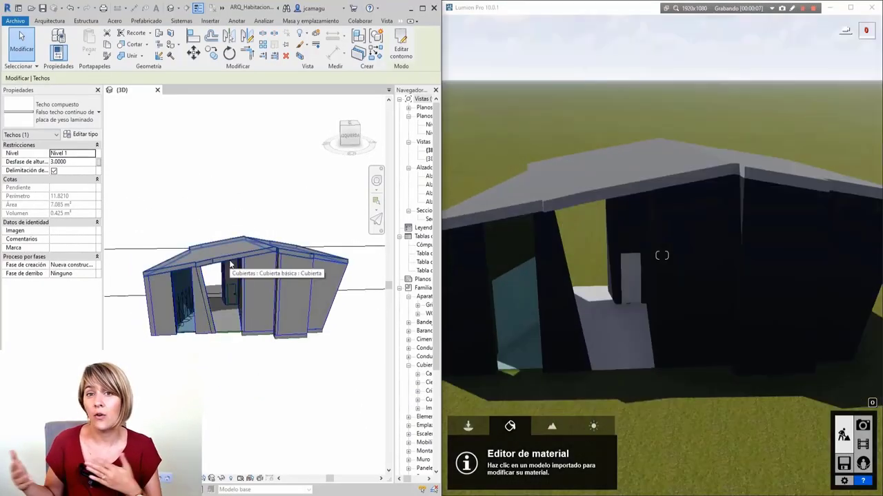
{"action": "middle_click_drag", "start_coordinate": [231, 264], "coordinate": [236, 236], "text": "shift"}
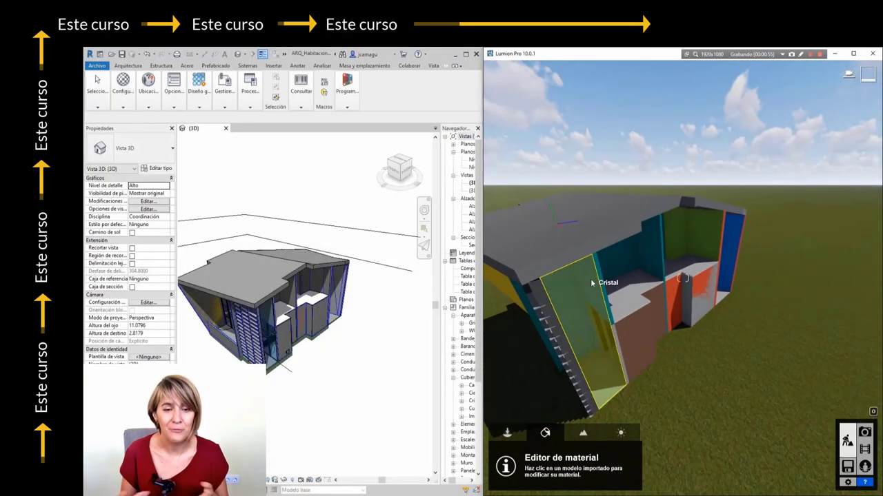
{"action": "right_click_drag", "start_coordinate": [732, 245], "coordinate": [807, 260]}
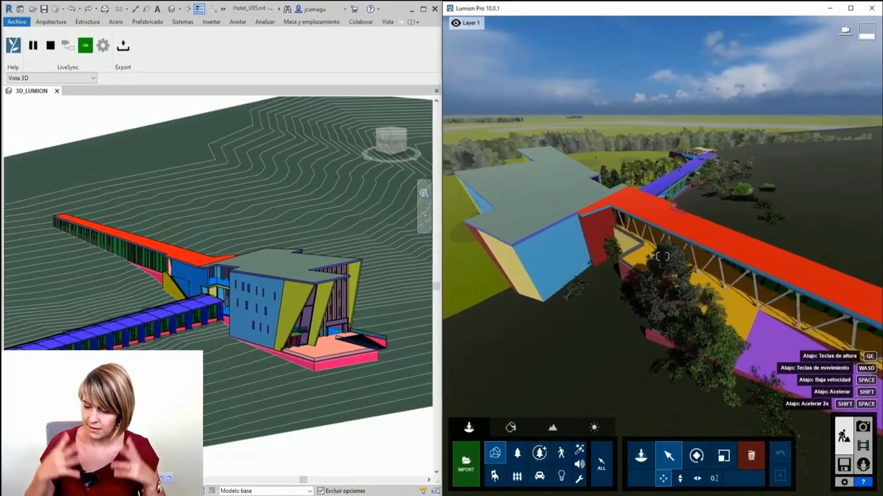
{"action": "right_click_drag", "start_coordinate": [662, 257], "coordinate": [677, 254]}
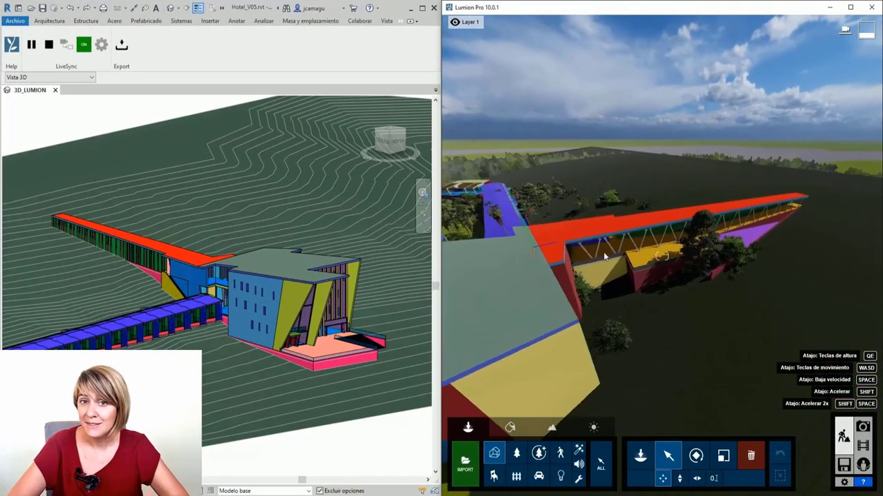
- Fly the Lumion camera over the hotel roof and courtyard, tilting toward the horizon
{"action": "right_click_drag", "start_coordinate": [677, 254], "coordinate": [606, 255]}
{"action": "key", "text": "w"}
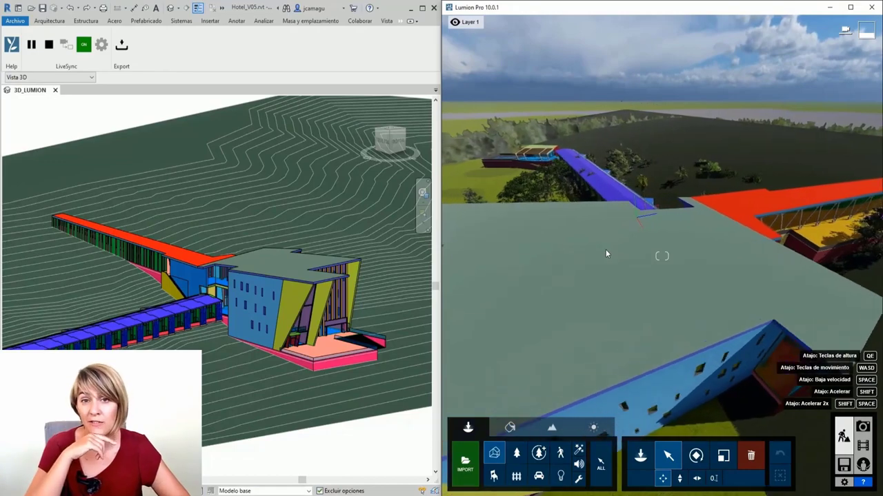
{"action": "key", "text": "s"}
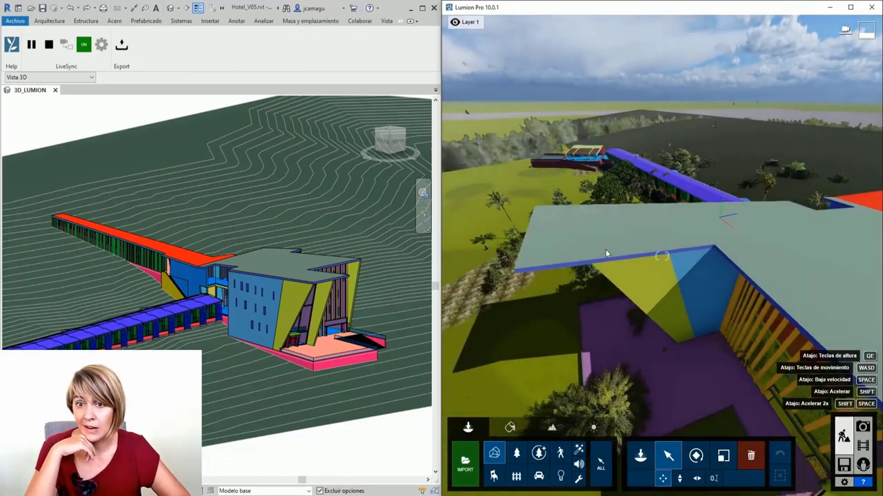
{"action": "right_click_drag", "start_coordinate": [606, 254], "coordinate": [606, 235]}
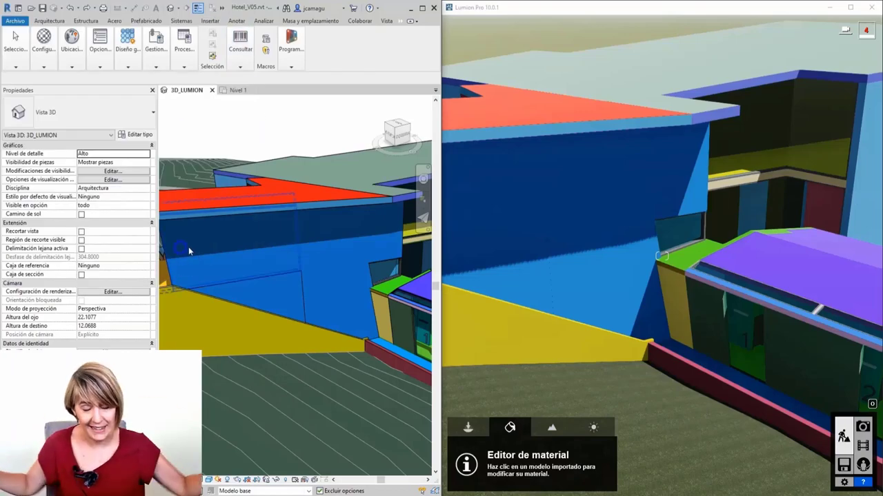
- Select the blue exterior wall in Revit, orbit around it, and open its type properties
{"action": "left_click", "coordinate": [190, 251]}
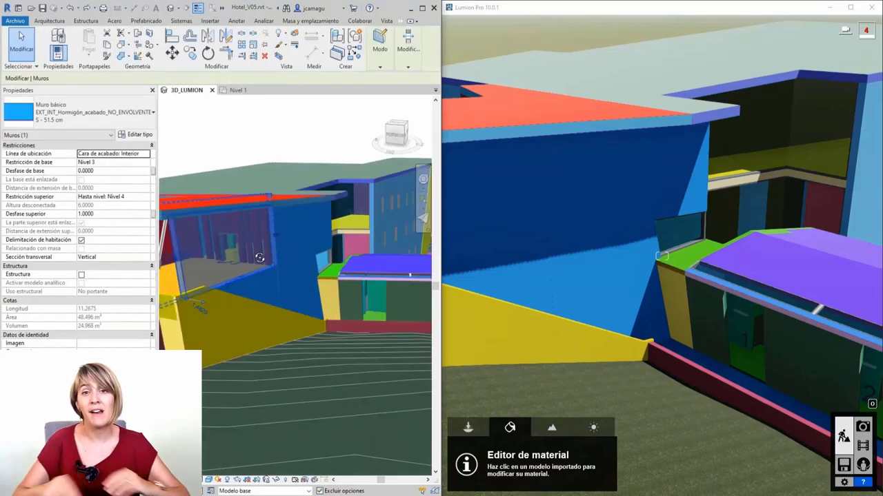
{"action": "middle_click_drag", "start_coordinate": [190, 251], "coordinate": [283, 239], "text": "shift"}
{"action": "scroll", "coordinate": [282, 238], "scroll_direction": "up", "scroll_amount": 3}
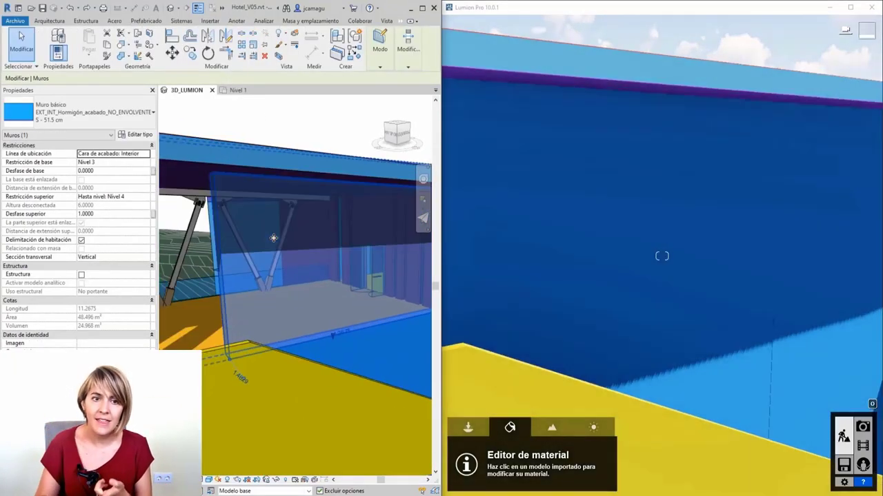
{"action": "left_click", "coordinate": [135, 135]}
- Assign Ladrillo cerámico macizo brick to the wall's structure layer and inspect the brick wall
{"action": "left_click", "coordinate": [344, 246]}
{"action": "left_click", "coordinate": [218, 250]}
{"action": "left_click", "coordinate": [116, 90]}
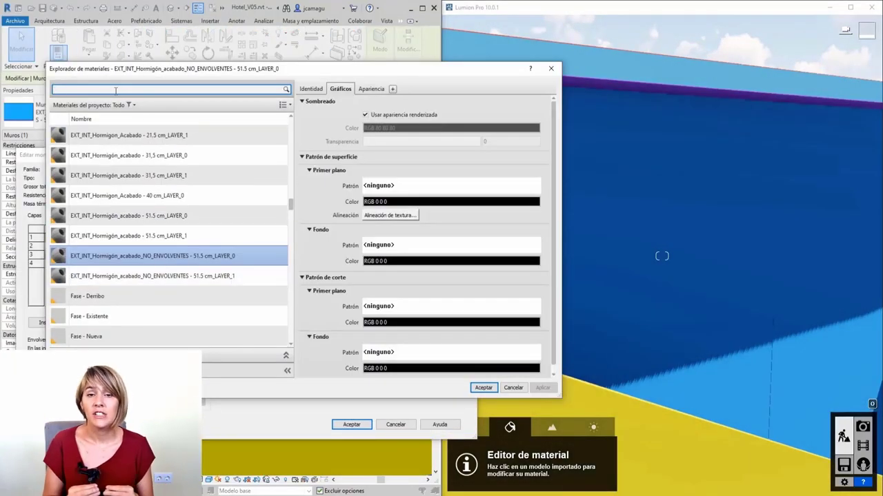
{"action": "type", "text": "ladrillo"}
{"action": "left_click", "coordinate": [121, 170]}
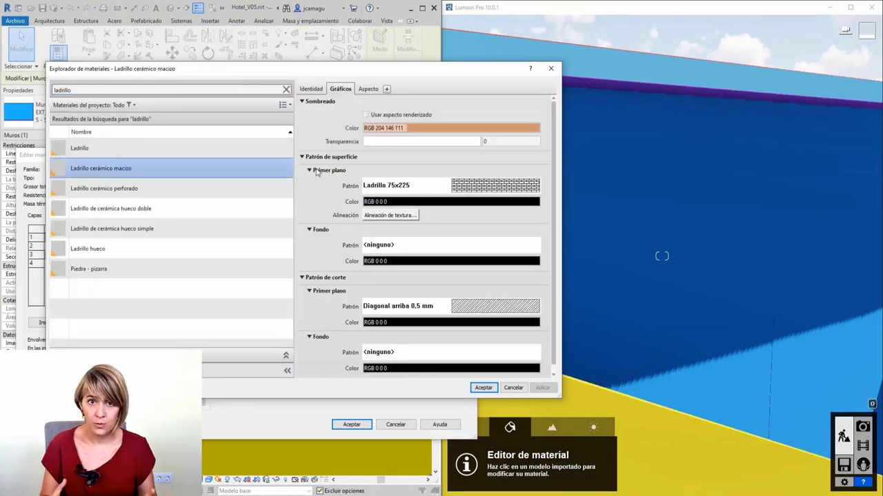
{"action": "left_click", "coordinate": [363, 92]}
{"action": "mouse_move", "coordinate": [456, 214]}
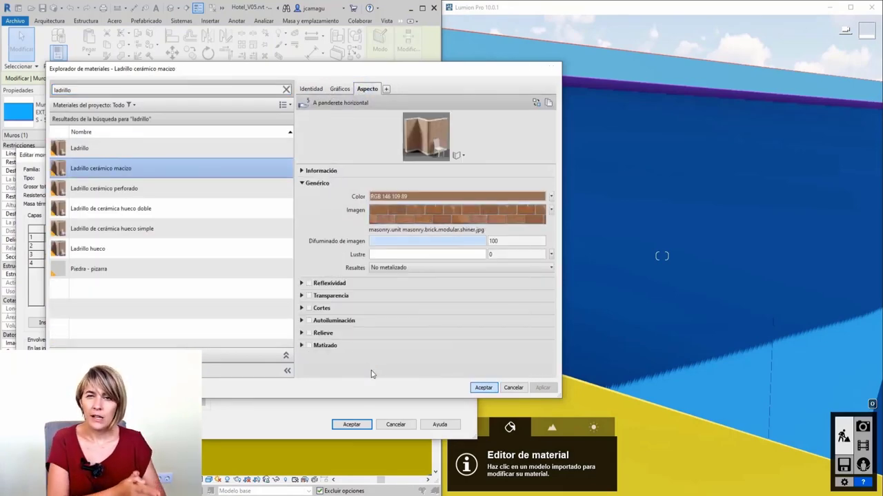
{"action": "key", "text": "Return"}
{"action": "key", "text": "Return"}
{"action": "left_click", "coordinate": [361, 428]}
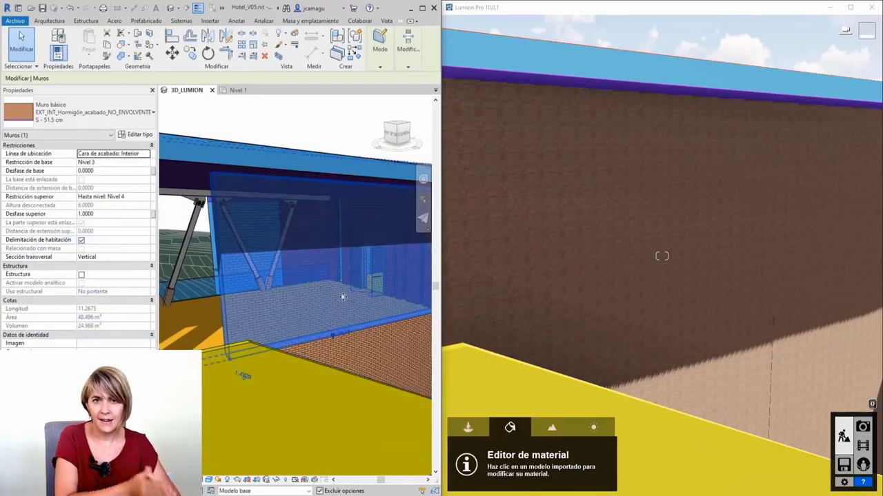
{"action": "mouse_move", "coordinate": [256, 238]}
{"action": "middle_mouse_down", "text": "shift"}
{"action": "mouse_move", "coordinate": [340, 294]}
{"action": "mouse_move", "coordinate": [293, 303]}
{"action": "middle_mouse_up", "text": "shift"}
{"action": "scroll", "coordinate": [340, 294], "scroll_direction": "down", "scroll_amount": 3}
{"action": "scroll", "coordinate": [297, 269], "scroll_direction": "up", "scroll_amount": 3}
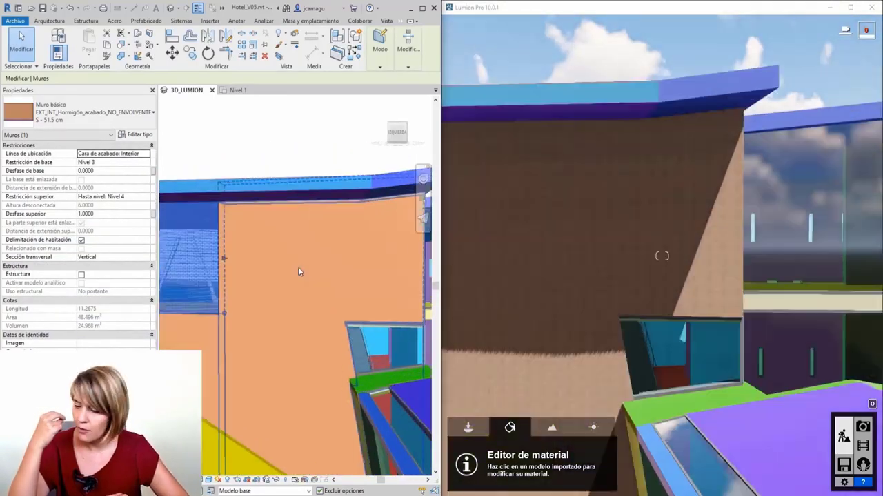
{"action": "scroll", "coordinate": [297, 269], "scroll_direction": "up", "scroll_amount": 3}
{"action": "scroll", "coordinate": [297, 266], "scroll_direction": "down", "scroll_amount": 5}
- Change the wall's structure layer material to Piedra - pizarra slate, then pick another wall
{"action": "left_click", "coordinate": [135, 134]}
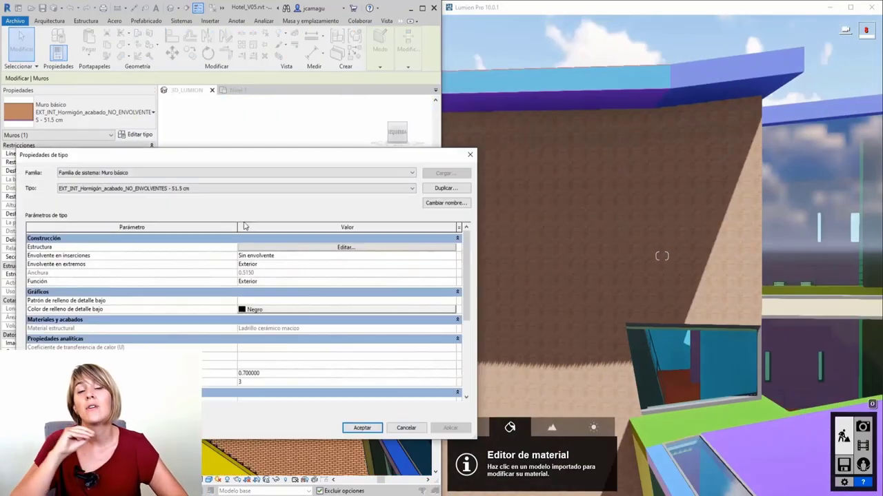
{"action": "left_click", "coordinate": [342, 244]}
{"action": "left_click", "coordinate": [215, 246]}
{"action": "type", "text": "pizarr"}
{"action": "left_click", "coordinate": [88, 149]}
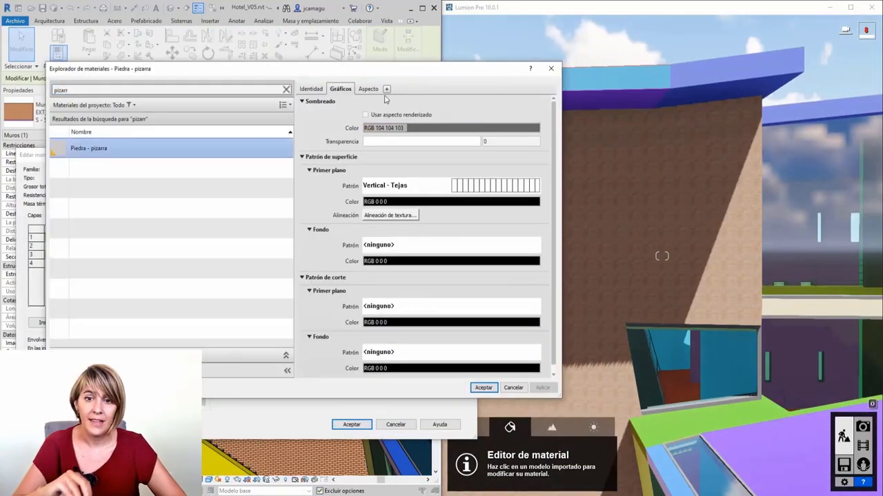
{"action": "left_click", "coordinate": [483, 387]}
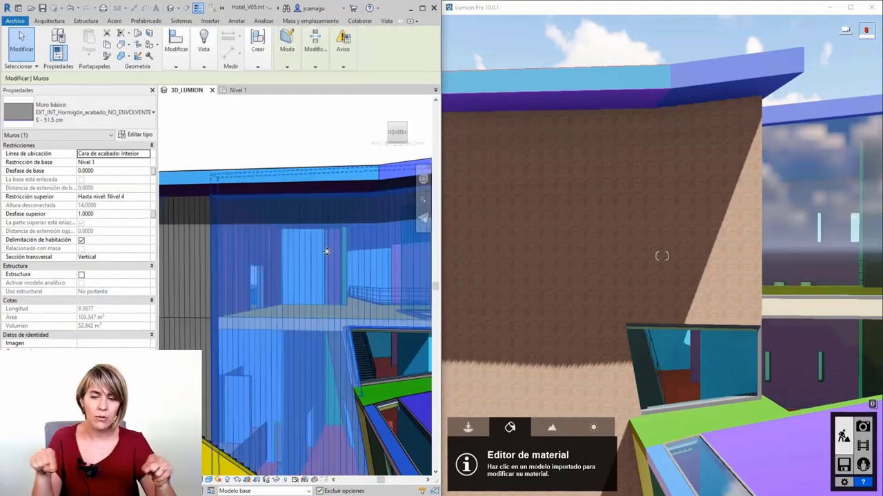
{"action": "left_click", "coordinate": [327, 251]}
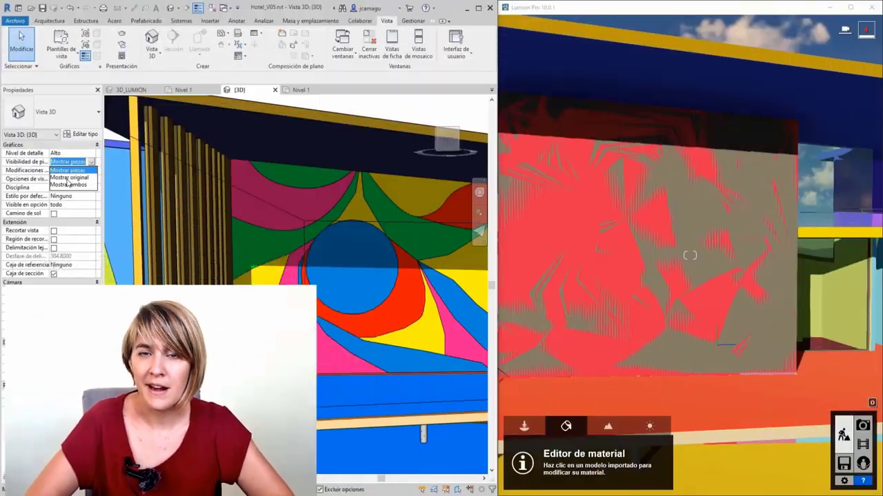
- Show the wall parts and check a part's material, leaving it unchanged
{"action": "left_click", "coordinate": [331, 233]}
{"action": "left_click", "coordinate": [75, 316]}
{"action": "left_click", "coordinate": [95, 316]}
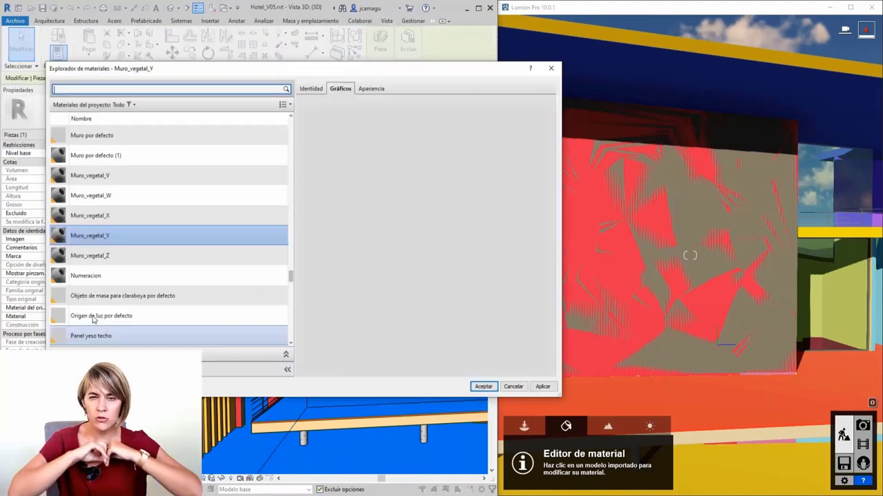
{"action": "key", "text": "Escape"}
{"action": "key", "text": "Escape"}
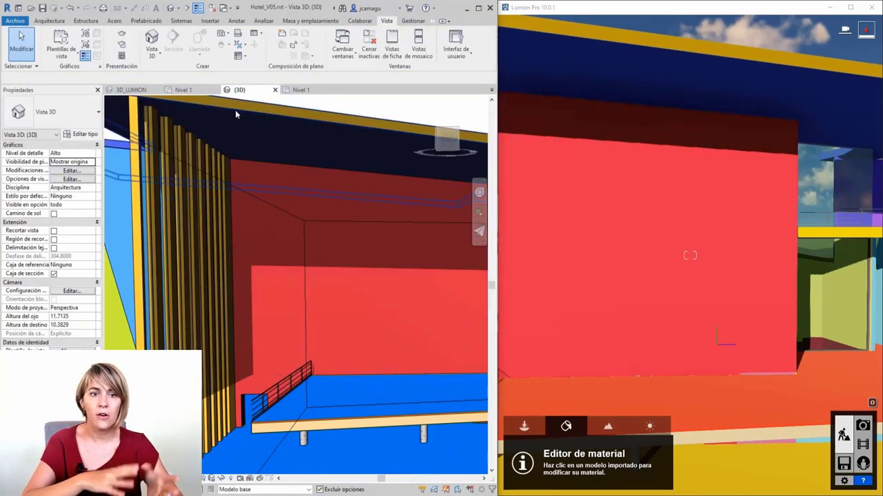
- Start the Paint tool and browse its material list for the red wall's new finish
{"action": "left_click", "coordinate": [247, 158]}
{"action": "left_click", "coordinate": [95, 316]}
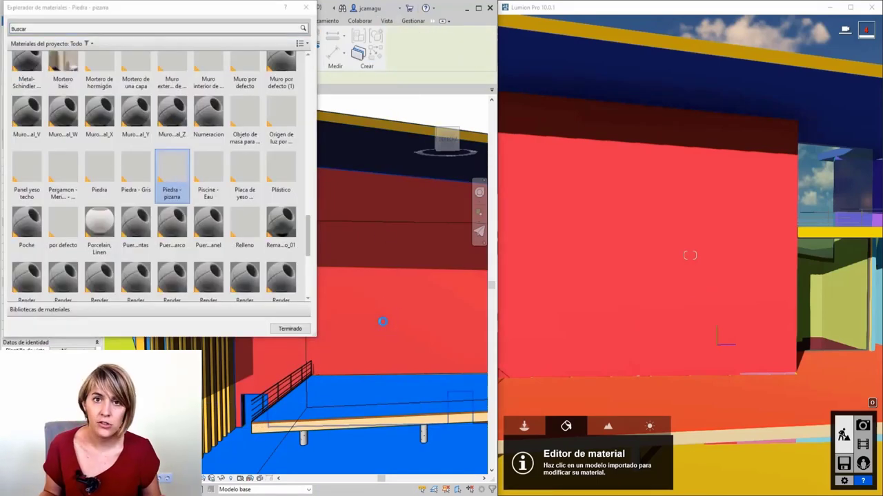
{"action": "scroll", "coordinate": [155, 223], "scroll_direction": "up", "scroll_amount": 5}
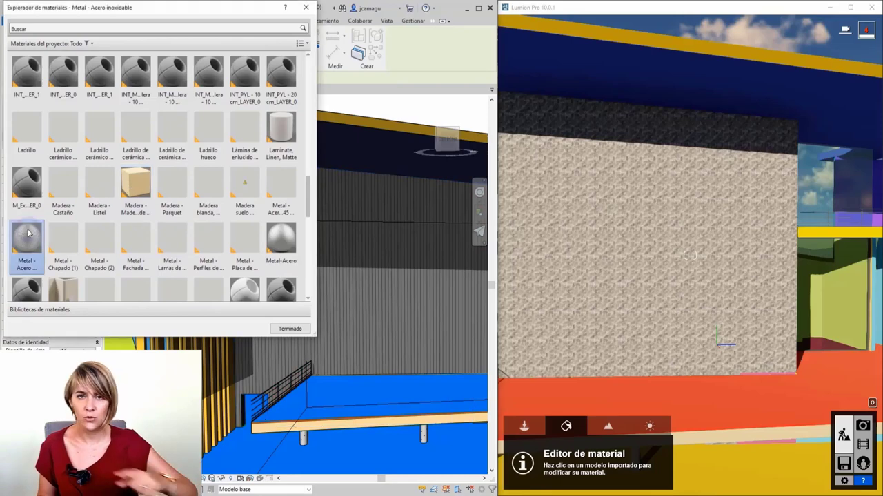
{"action": "scroll", "coordinate": [28, 233], "scroll_direction": "down", "scroll_amount": 1}
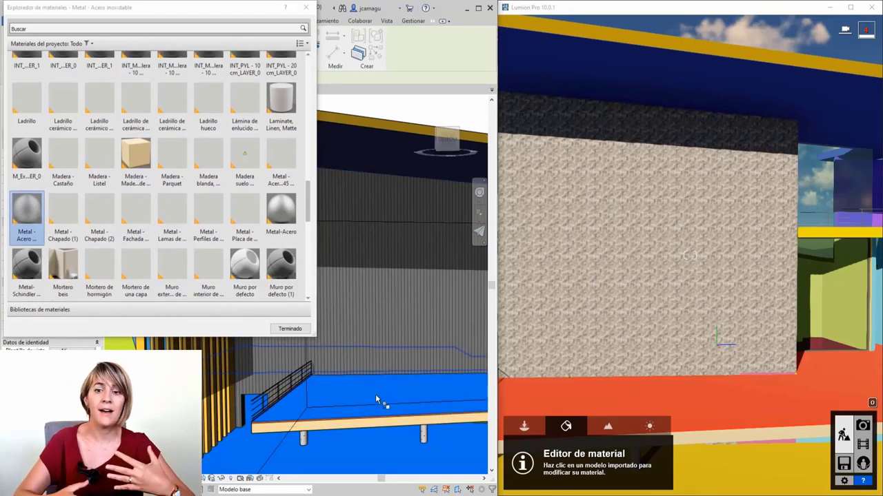